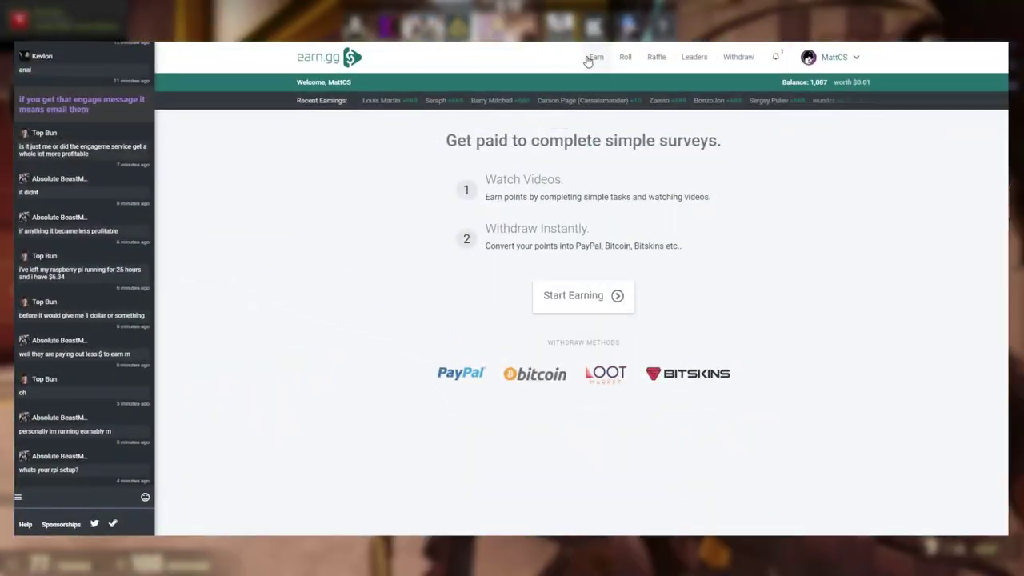
# Go to the earn.gg Earn page and look through the AdGate Media offer wall
pyautogui.click(592, 58)
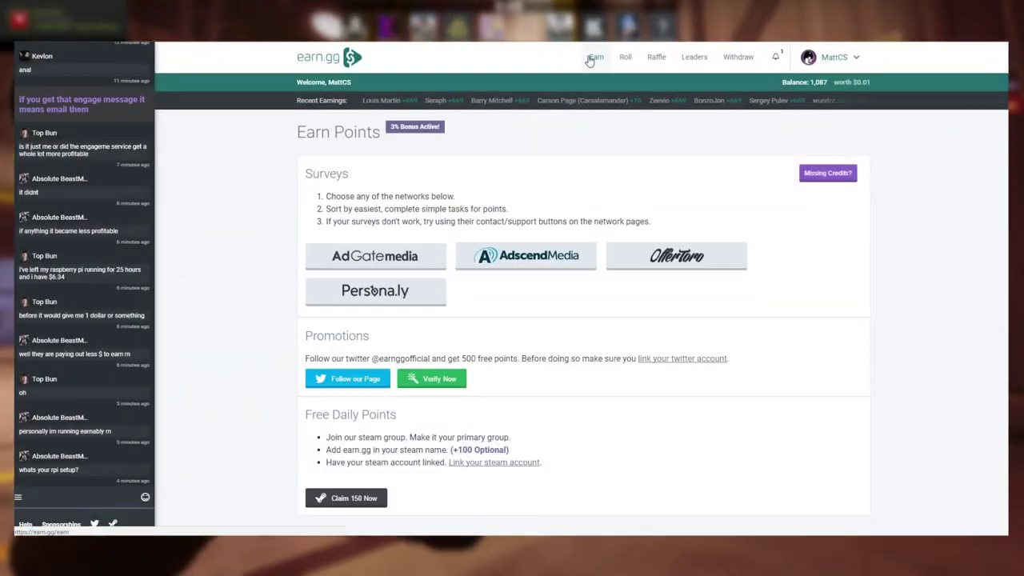
pyautogui.click(404, 254)
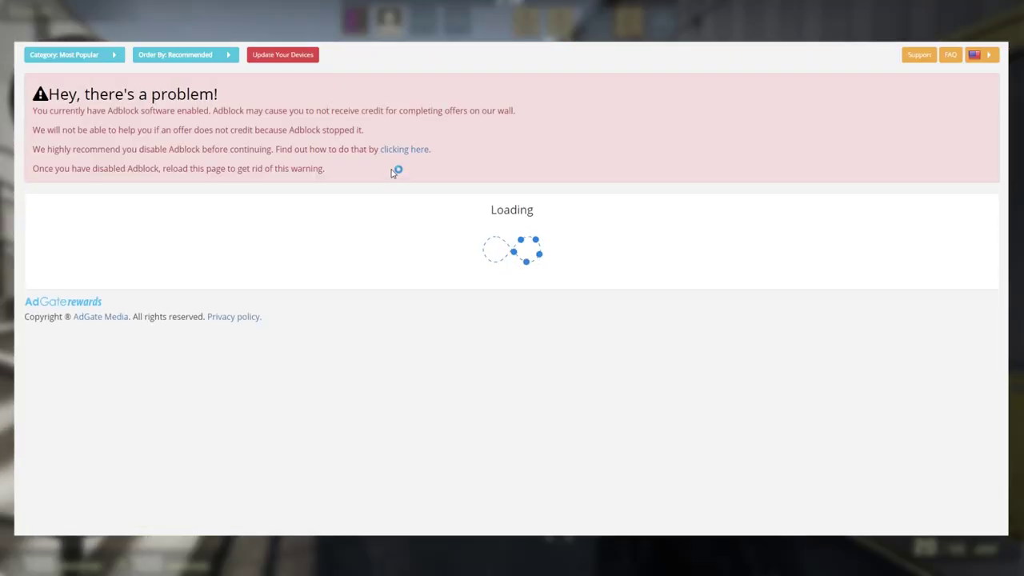
pyautogui.scroll(-5, 390, 172)
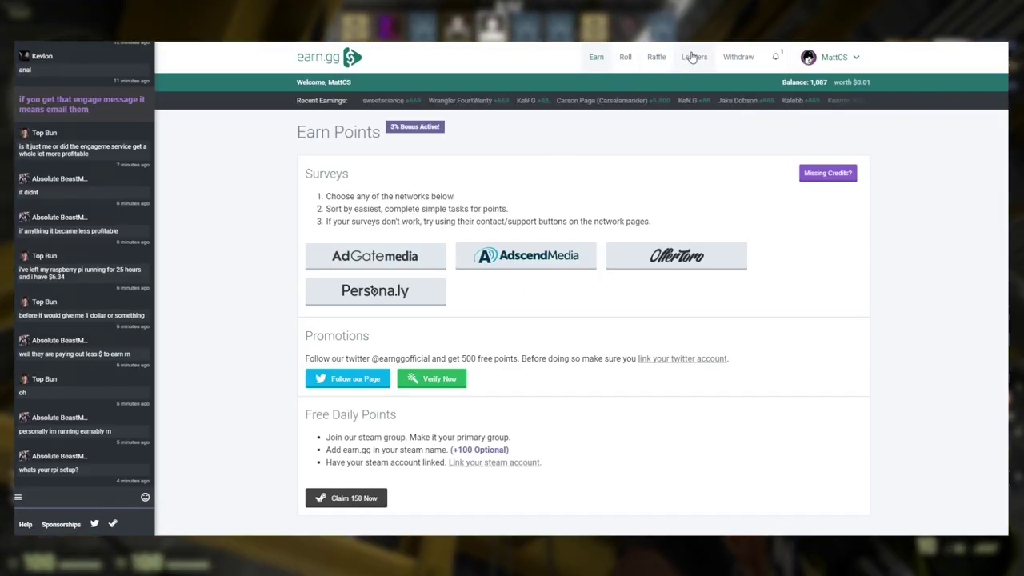
# View the Roll, Raffle and Leaders pages of the site one after another
pyautogui.click(625, 57)
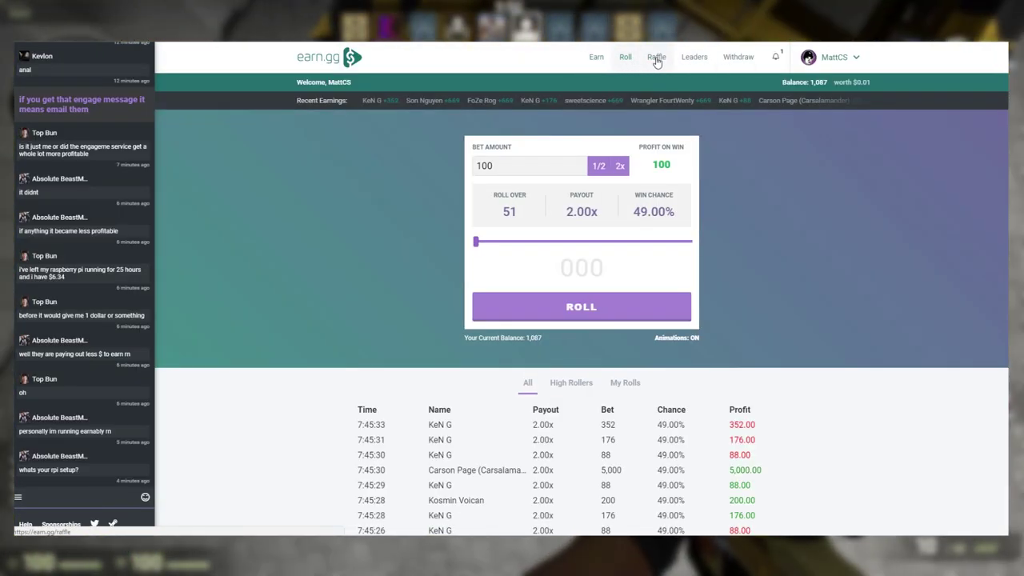
pyautogui.click(656, 58)
pyautogui.click(694, 59)
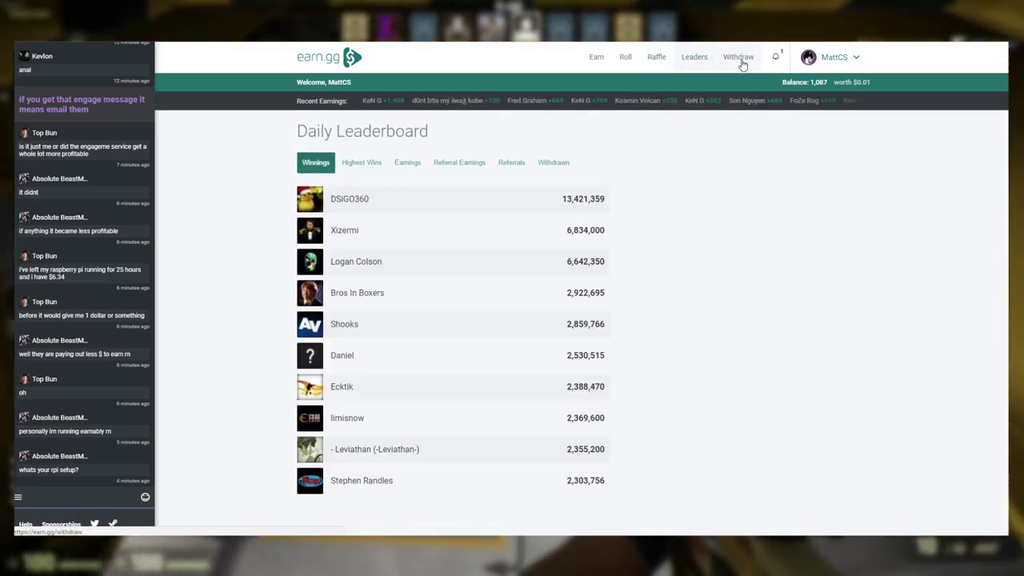
# Review the Bitcoin, Bitskins, Lootmarket, Paypal, CSGOBIG and CSGOMassive withdrawal options, then return to the Earn page
pyautogui.click(739, 58)
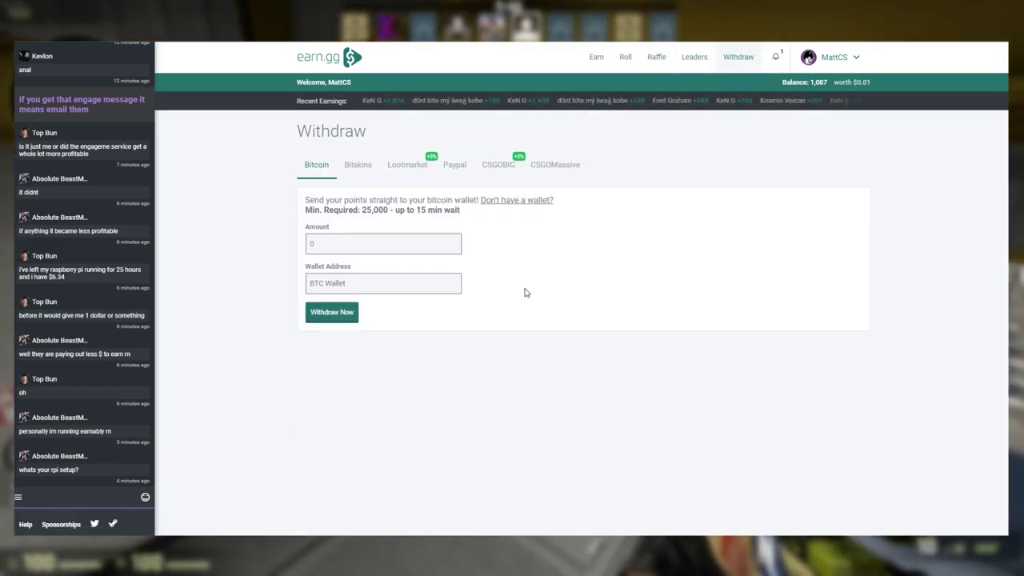
pyautogui.click(349, 170)
pyautogui.click(416, 167)
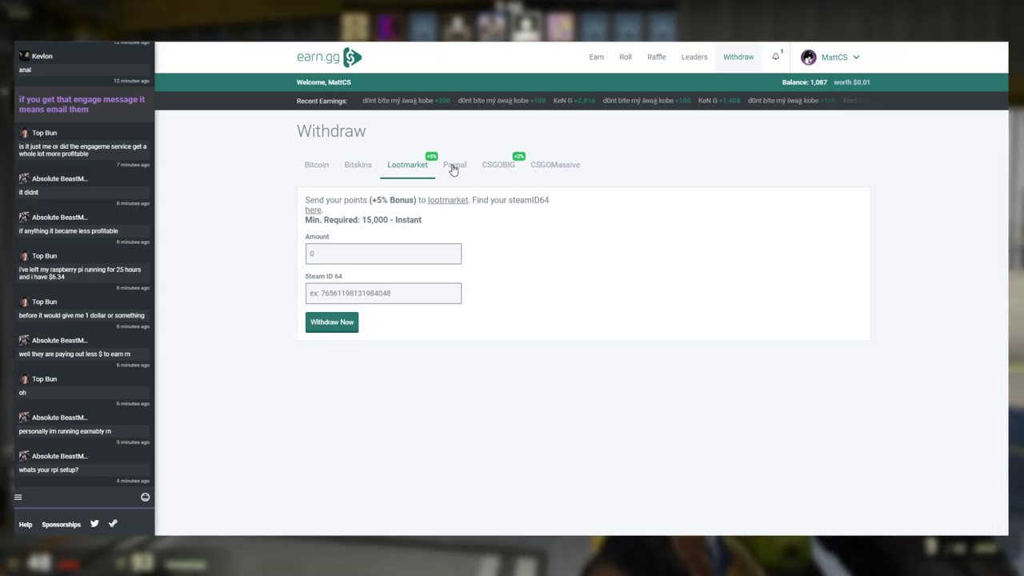
pyautogui.click(456, 166)
pyautogui.click(504, 167)
pyautogui.click(557, 171)
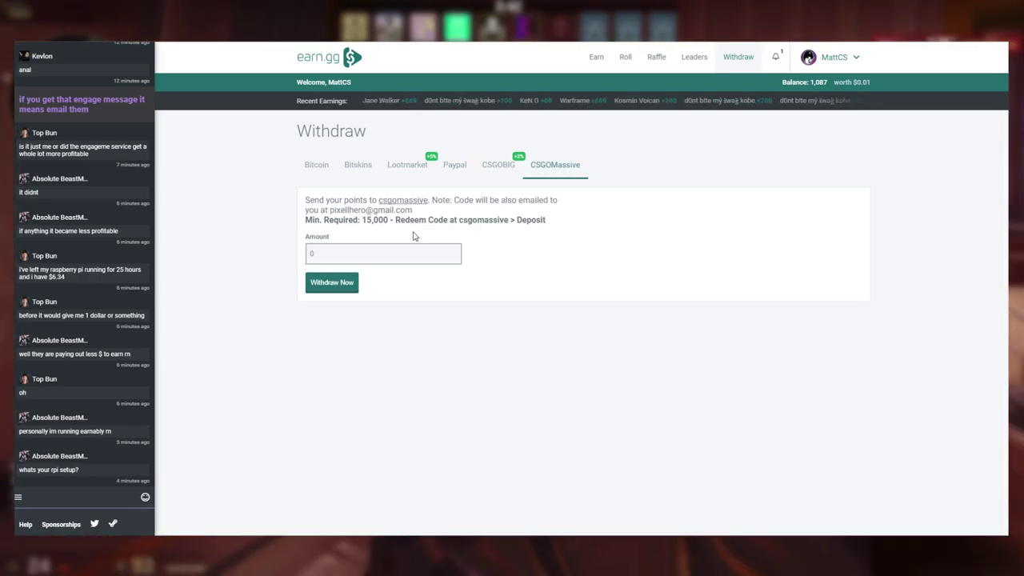
pyautogui.click(315, 168)
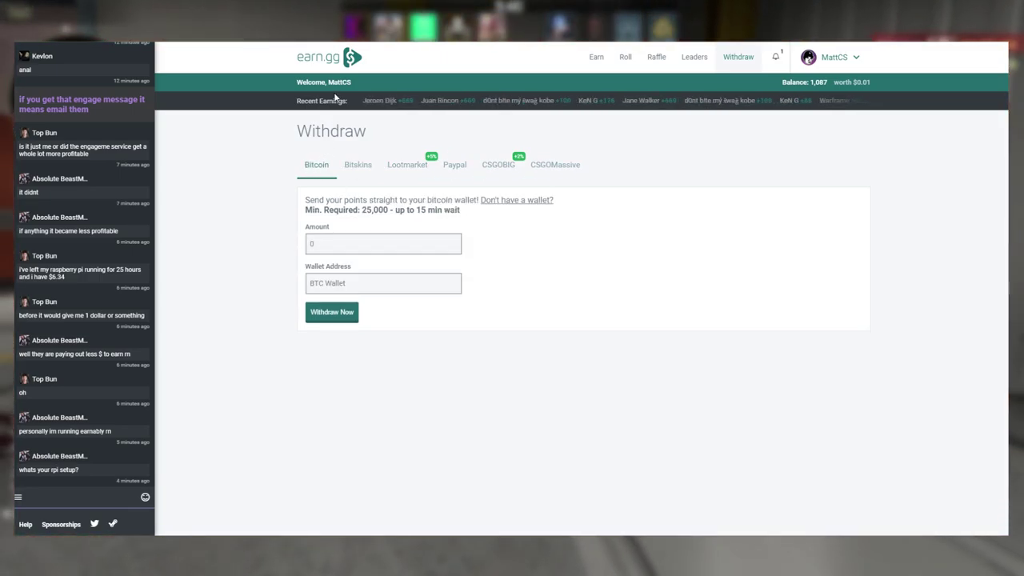
pyautogui.click(605, 59)
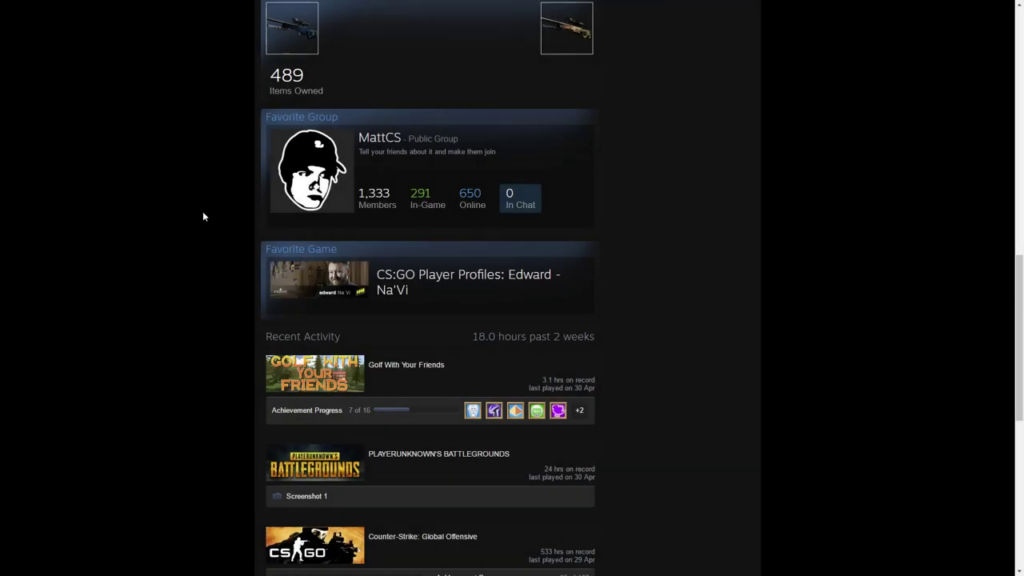
# Open the Steam profile for editing in the browser and bring up the developer console
pyautogui.moveTo(308, 171)
pyautogui.scroll(15, 569, 260)
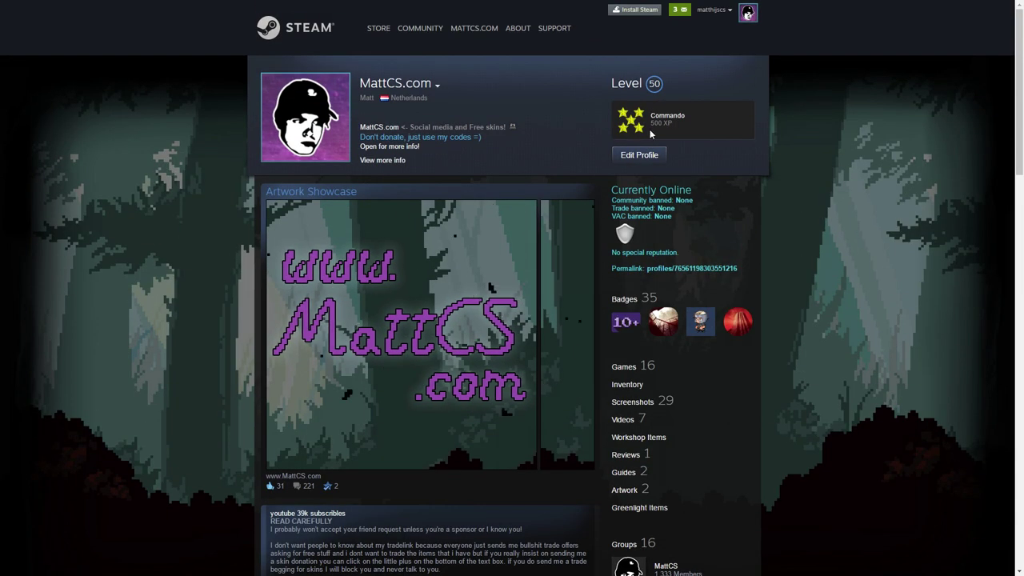
pyautogui.click(640, 155)
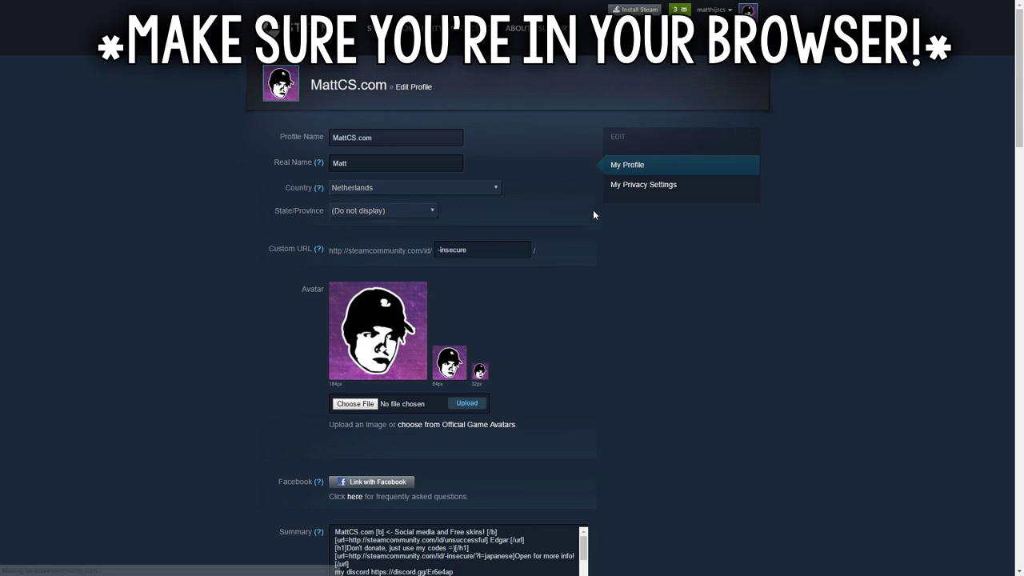
pyautogui.hotkey('ctrl', 'shift', 'j')
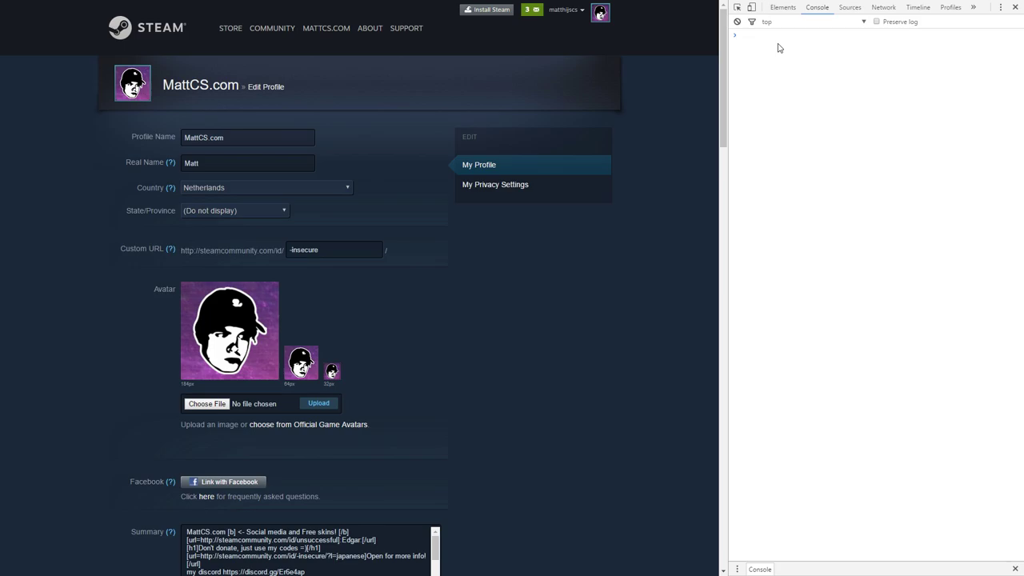
# Run FavoriteGameShowcaseOnGameChange( this.parentNode, 6, 0, {appid: 65120}) in the console and check the Favorite Game showcase
pyautogui.write('FavoriteGameShowcaseOnGameChange( this.parentNode, 6, 0, {appid: 00000})')
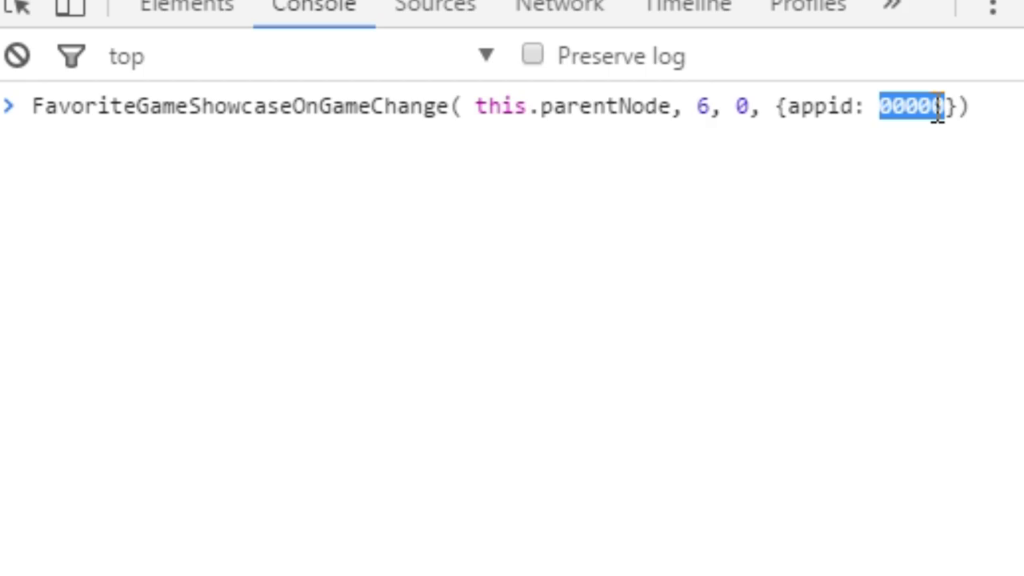
pyautogui.write('651')
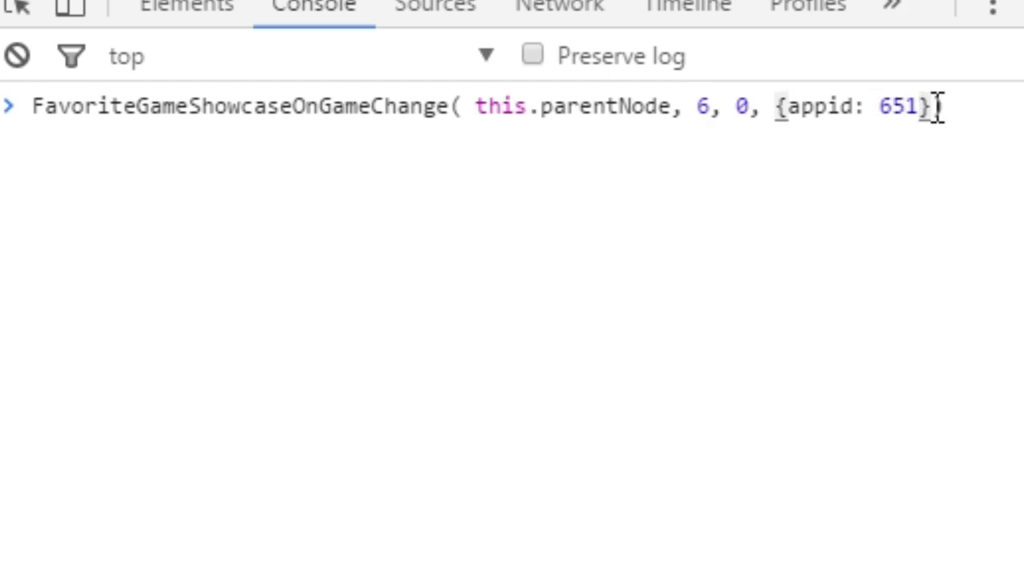
pyautogui.write('20')
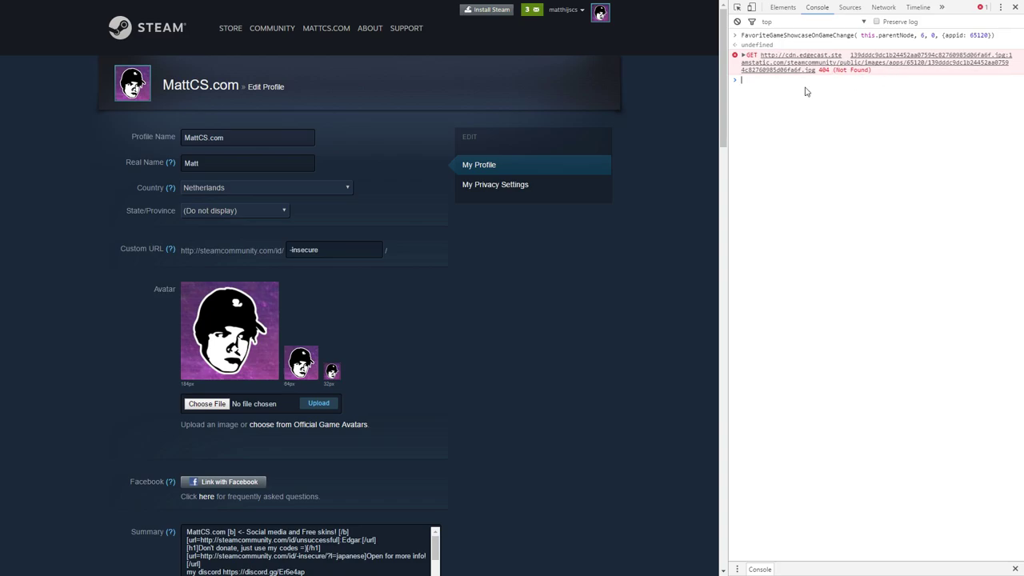
pyautogui.scroll(-15, 639, 224)
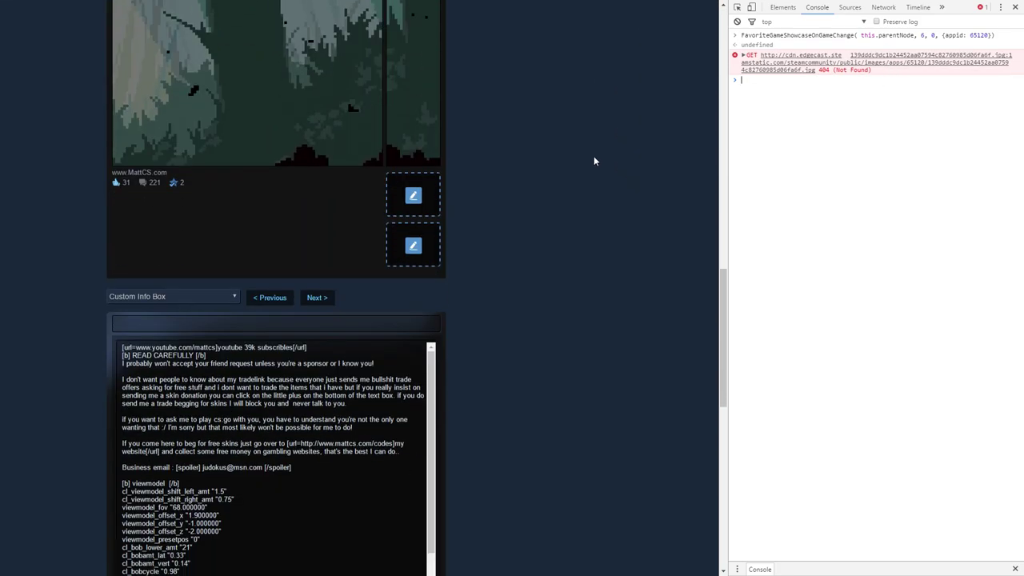
pyautogui.scroll(-3, 590, 159)
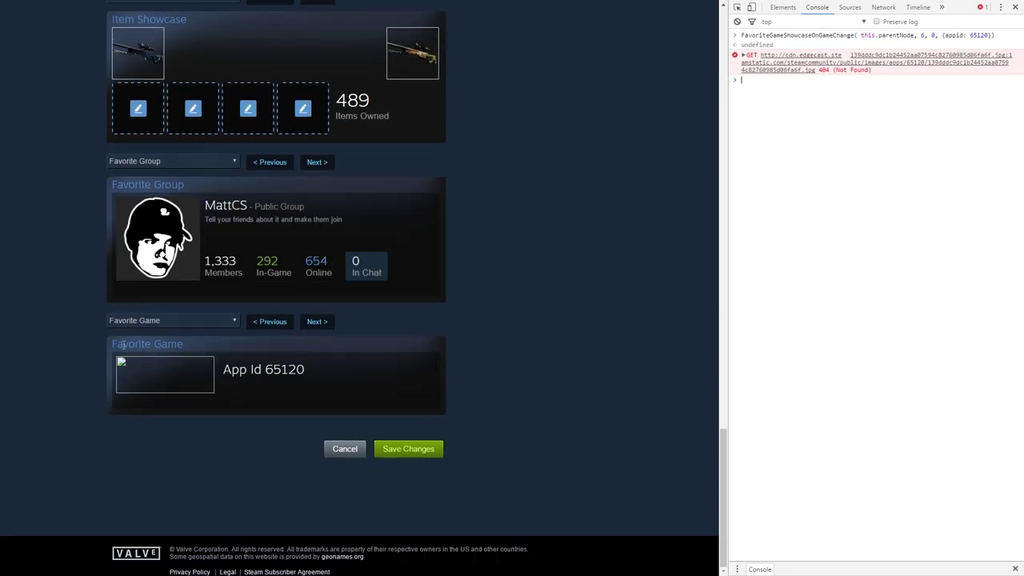
pyautogui.moveTo(133, 366)
# Run the favorite game showcase command with appid 413856, save the profile changes and return to the profile
pyautogui.write('FavoriteGameShowcaseOnGameChange( this.parentNode, 6, 0, {appid: 00000})')
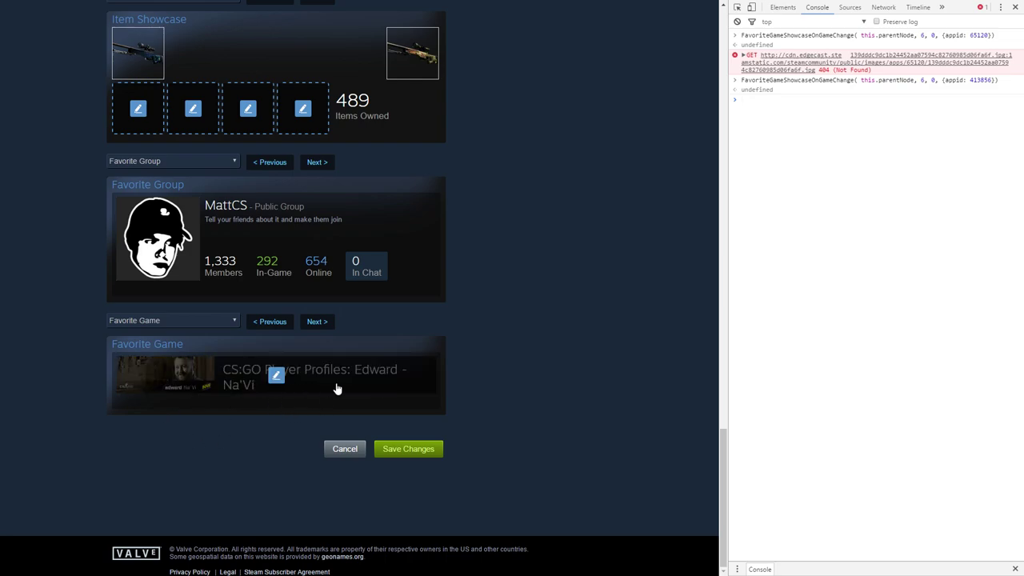
pyautogui.click(391, 449)
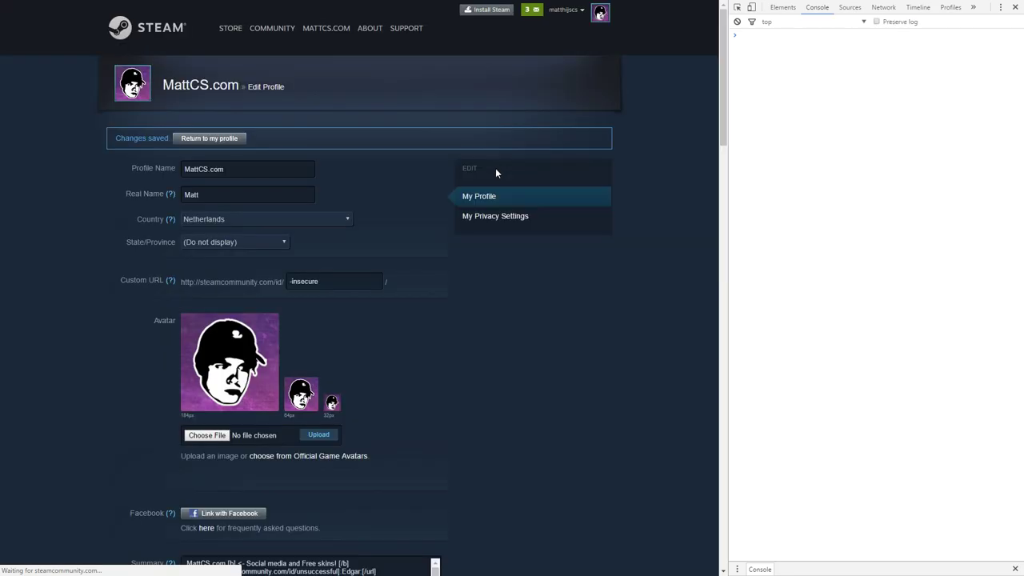
pyautogui.click(182, 90)
pyautogui.scroll(-10, 392, 160)
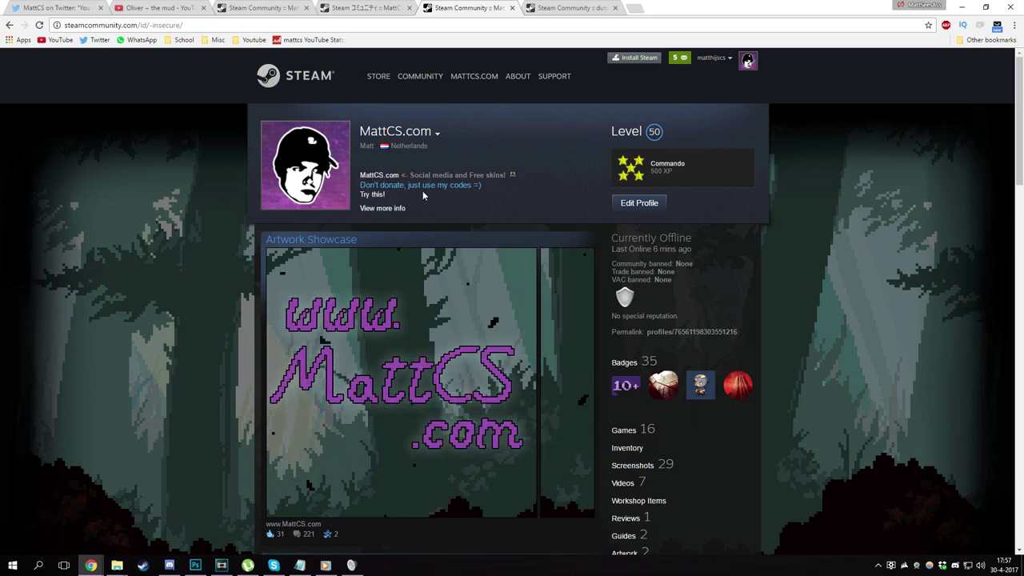
# Open the profile's "Try this!" link and look through the Japanese version of the profile
pyautogui.click(372, 195)
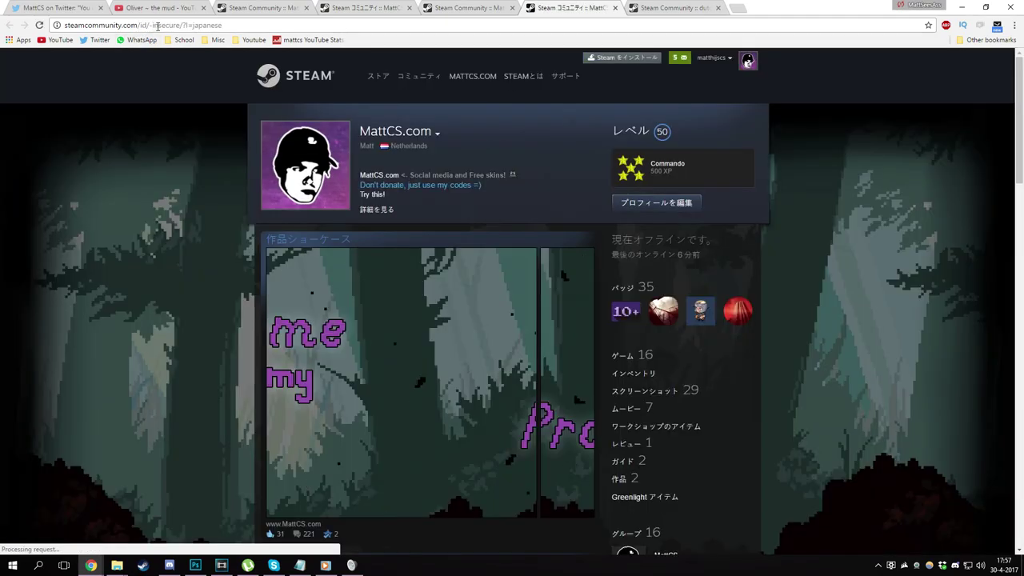
pyautogui.scroll(-5, 581, 171)
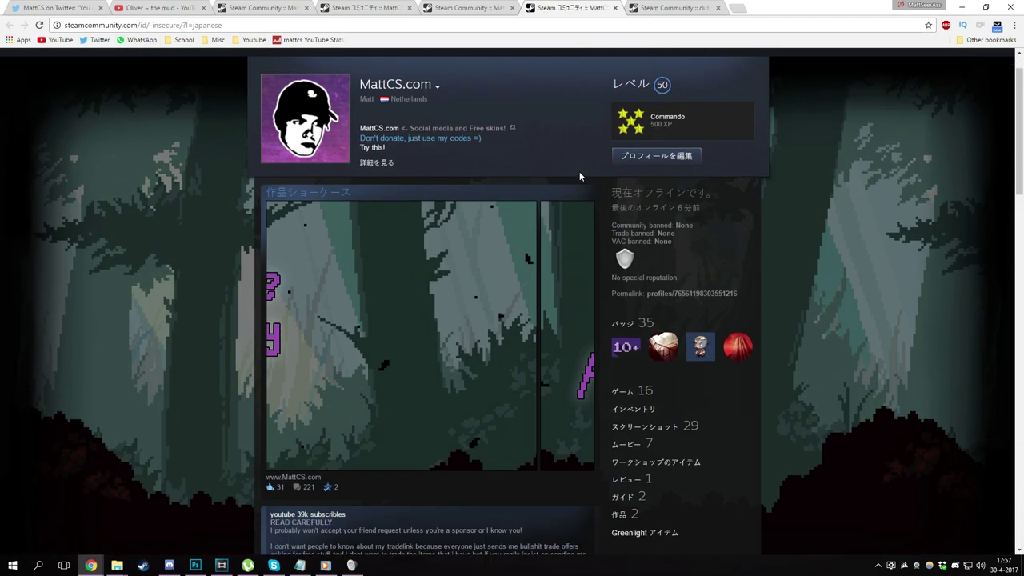
pyautogui.scroll(-5, 696, 209)
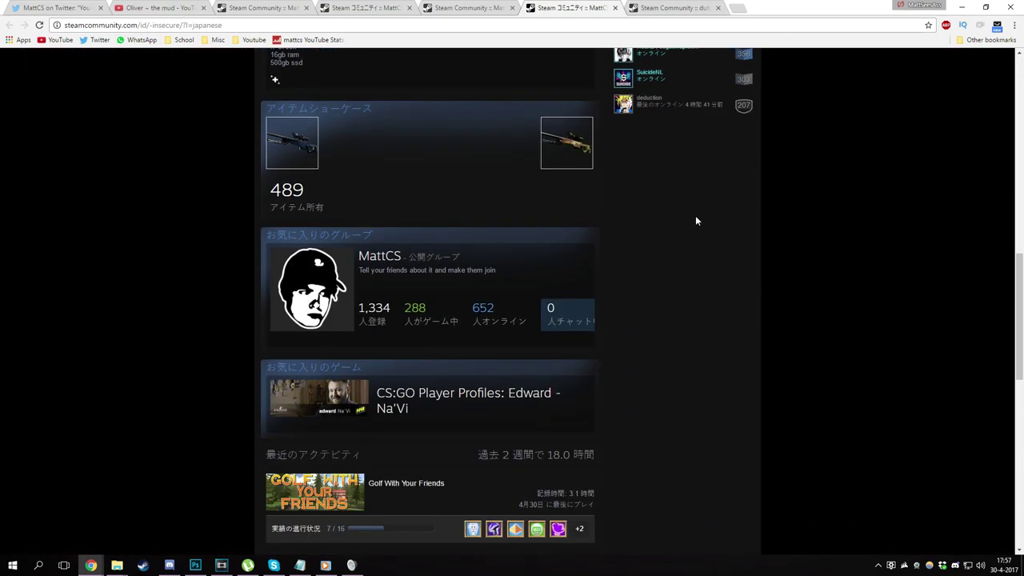
pyautogui.scroll(10, 690, 204)
pyautogui.click(660, 203)
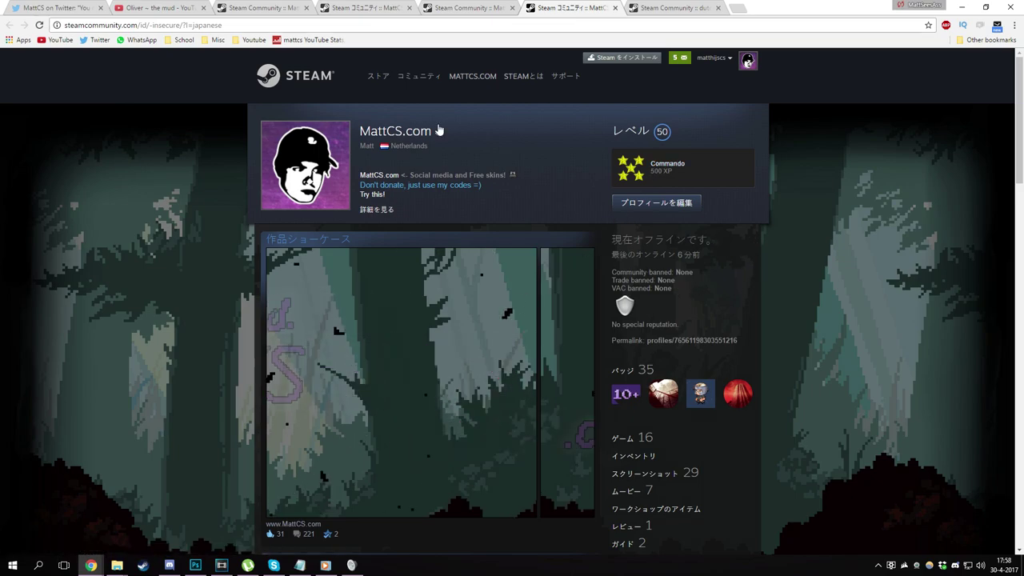
pyautogui.scroll(-10, 638, 174)
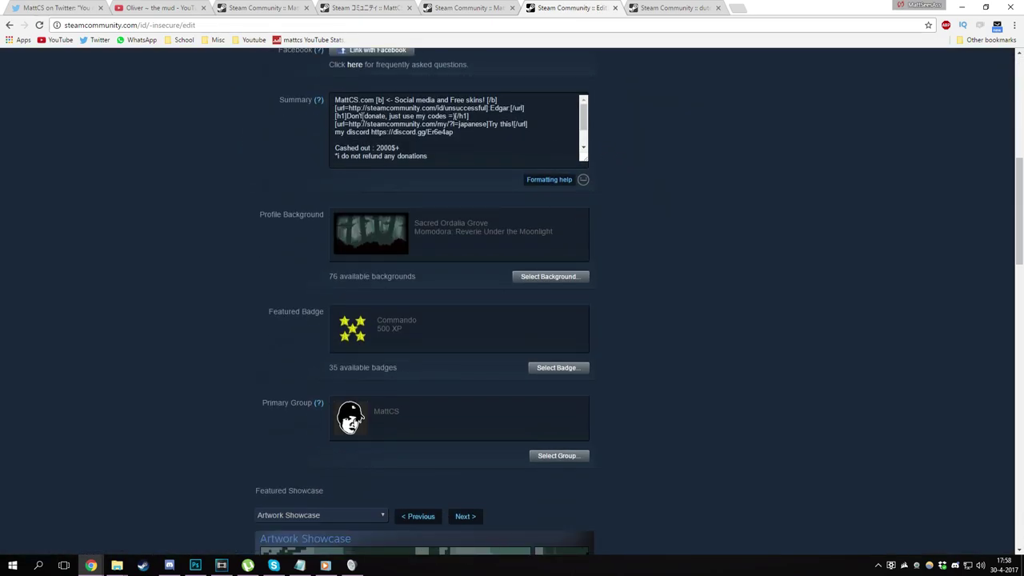
pyautogui.moveTo(338, 124); pyautogui.dragTo(380, 124)
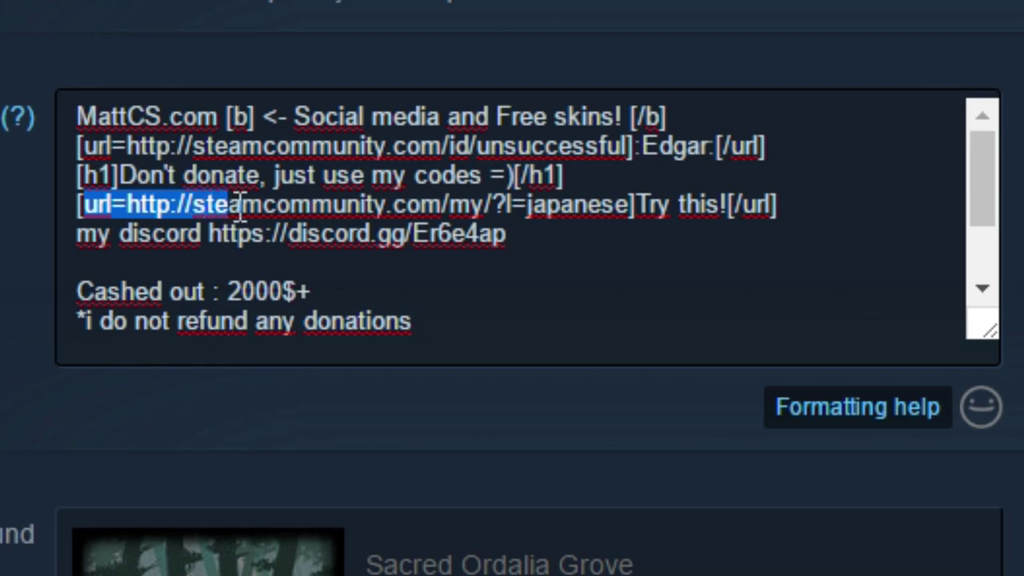
pyautogui.moveTo(239, 203); pyautogui.dragTo(448, 209)
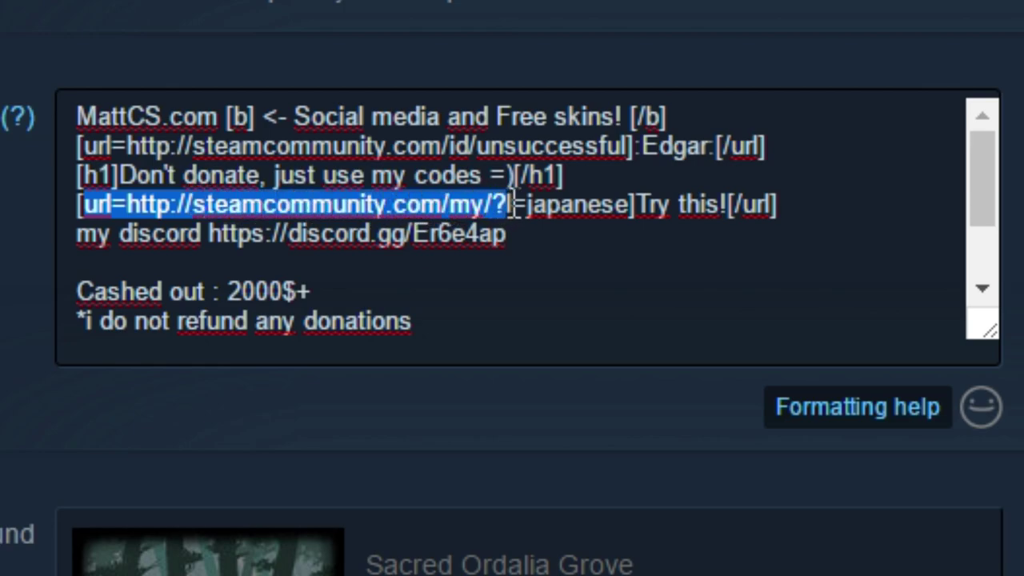
pyautogui.moveTo(555, 204); pyautogui.dragTo(622, 206)
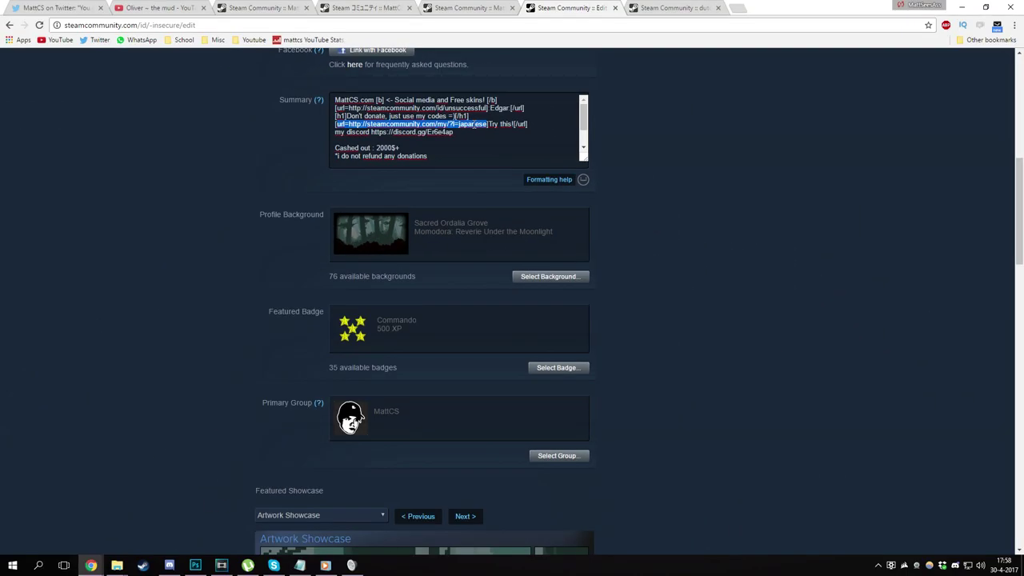
pyautogui.rightClick(471, 121)
pyautogui.click(440, 125)
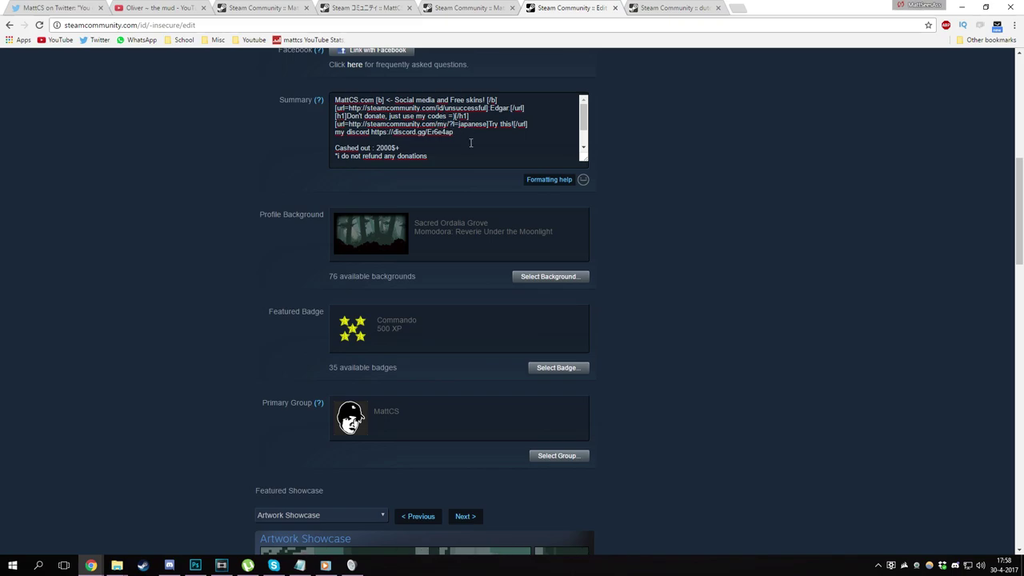
pyautogui.scroll(1, 471, 143)
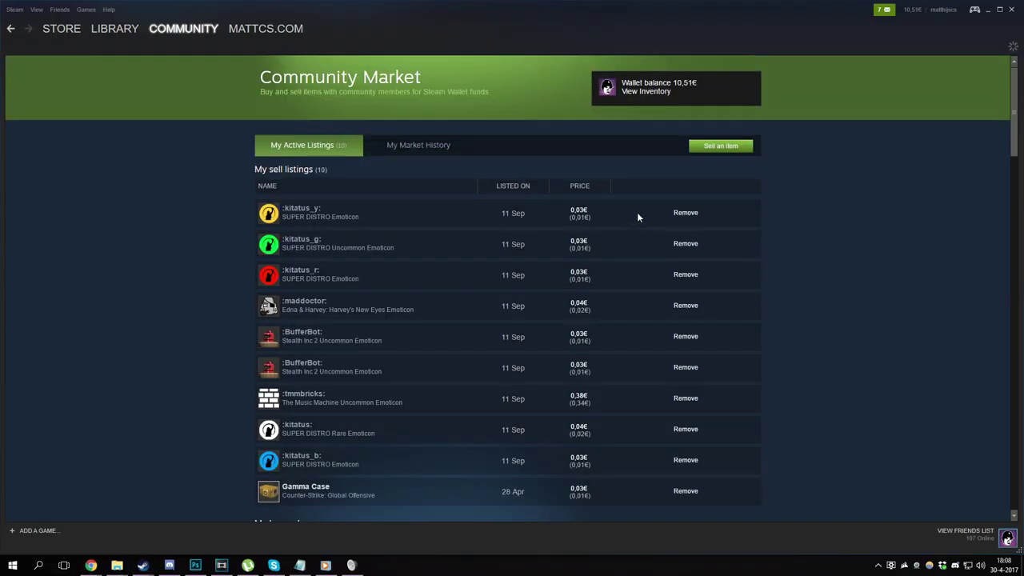
# Search the Community Market for ":ranger:" and view the Space Rangers HD: A War Apart emoticon's listing
pyautogui.scroll(-5, 638, 209)
pyautogui.click(648, 323)
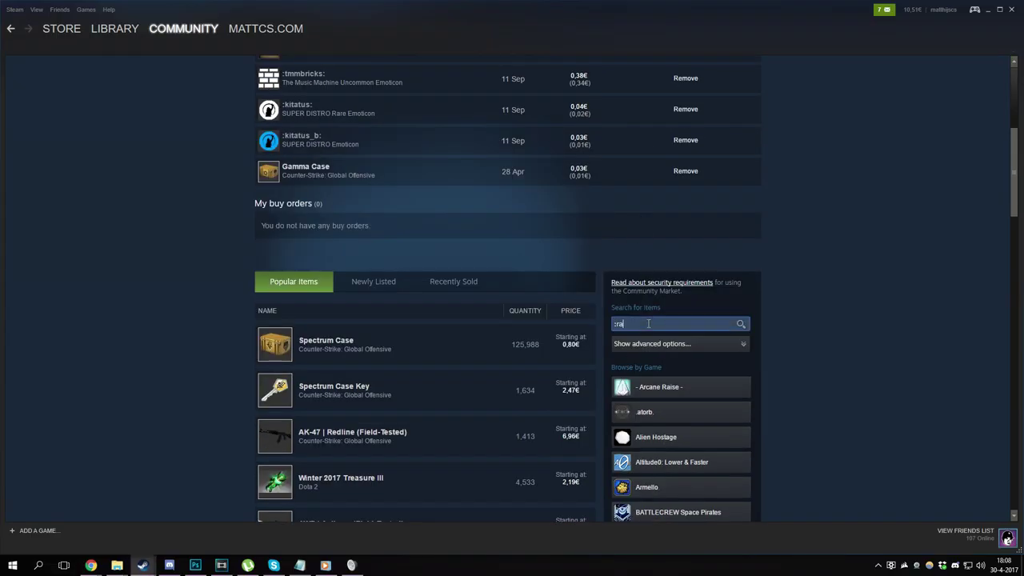
pyautogui.press('Return')
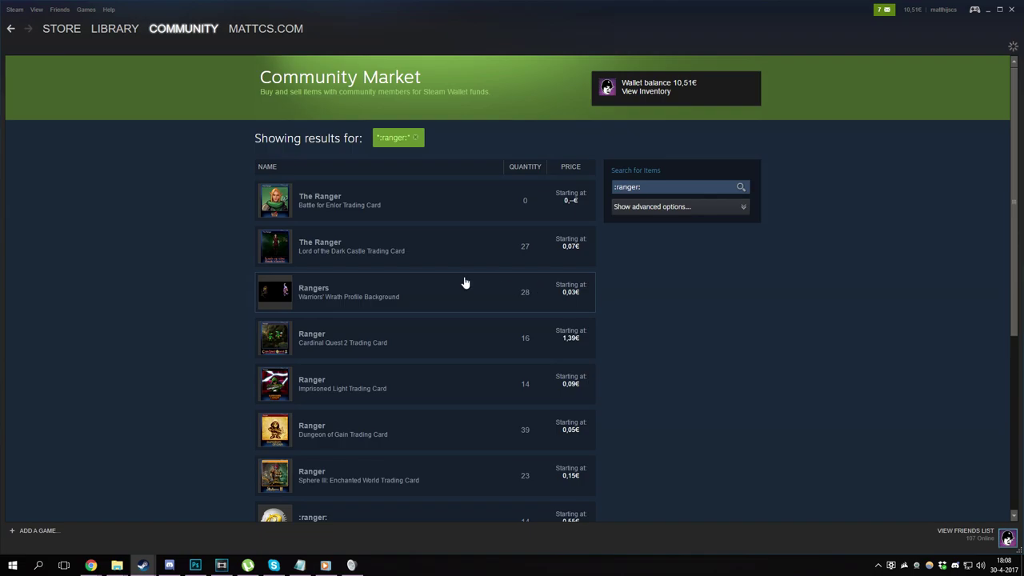
pyautogui.scroll(-3, 397, 312)
pyautogui.click(335, 310)
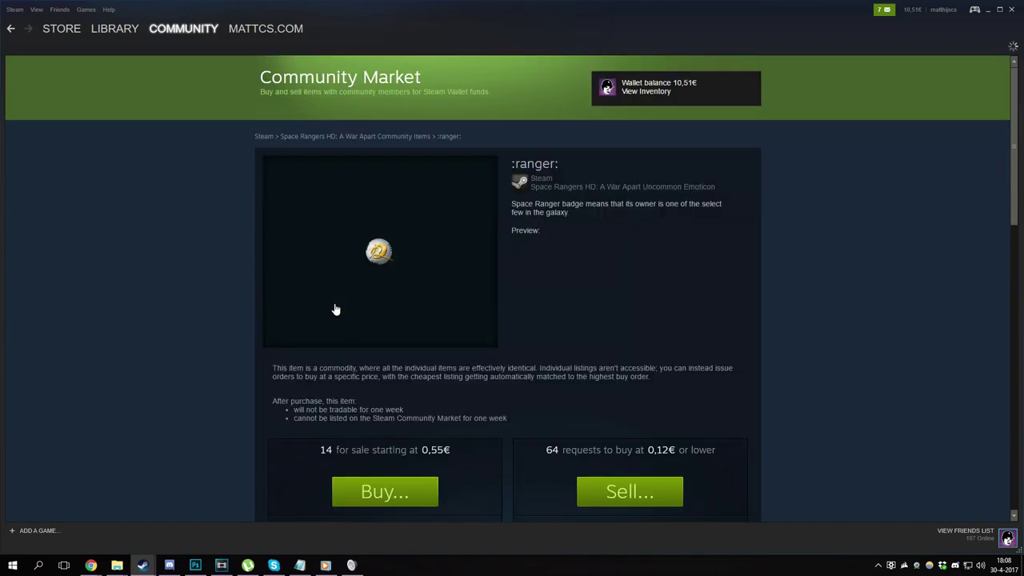
pyautogui.scroll(-2, 451, 398)
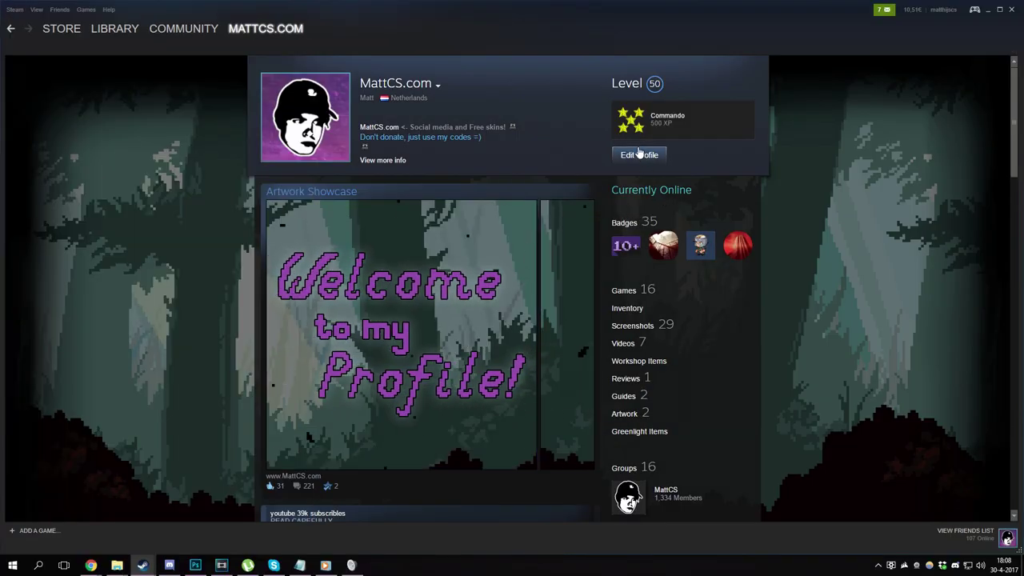
# Edit the profile summary so the ?l=japanese link uses the ranger emoticon instead of Edgar, save, and return to the profile
pyautogui.click(639, 154)
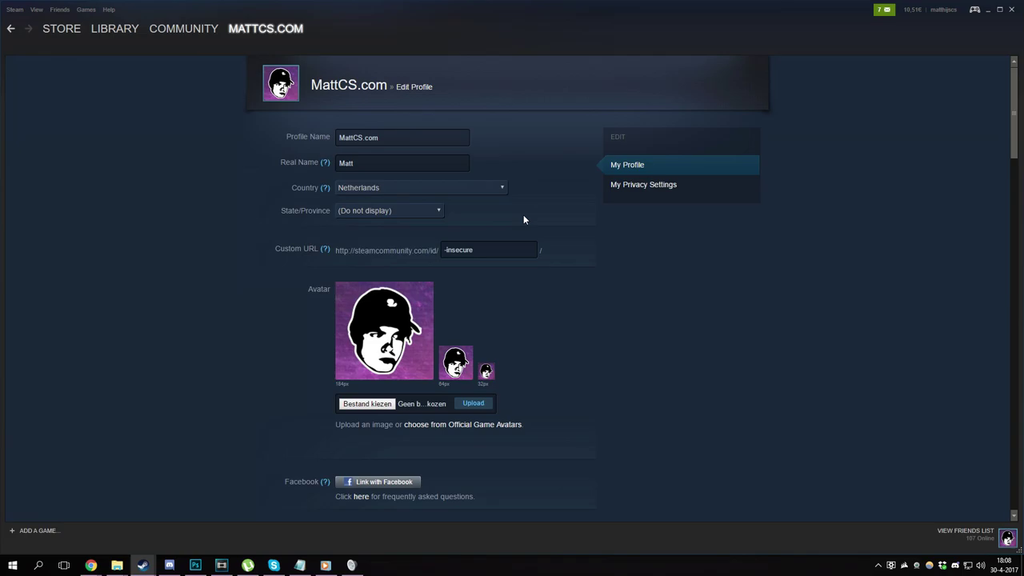
pyautogui.scroll(-3, 524, 219)
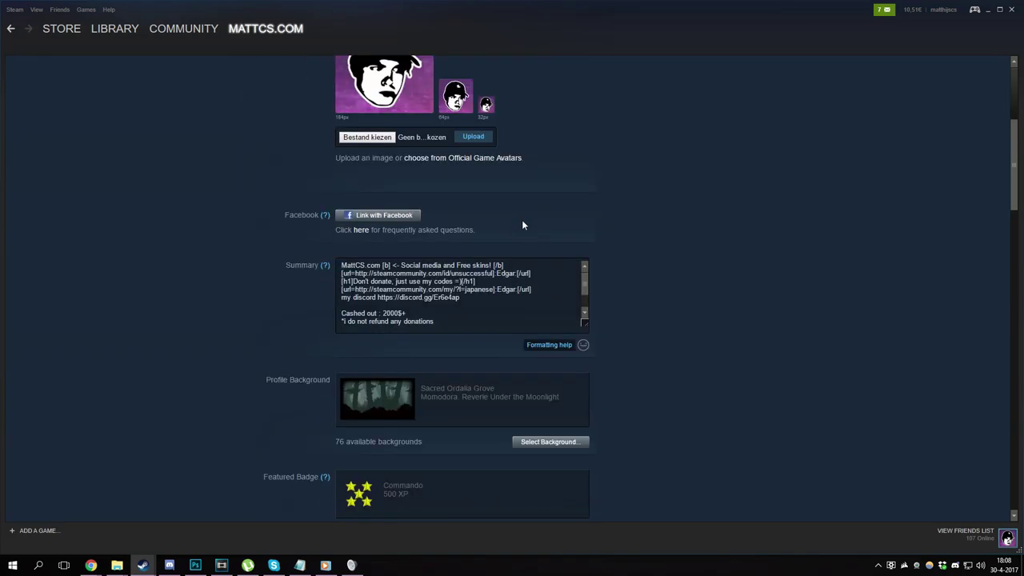
pyautogui.doubleClick(512, 290)
pyautogui.write('range')
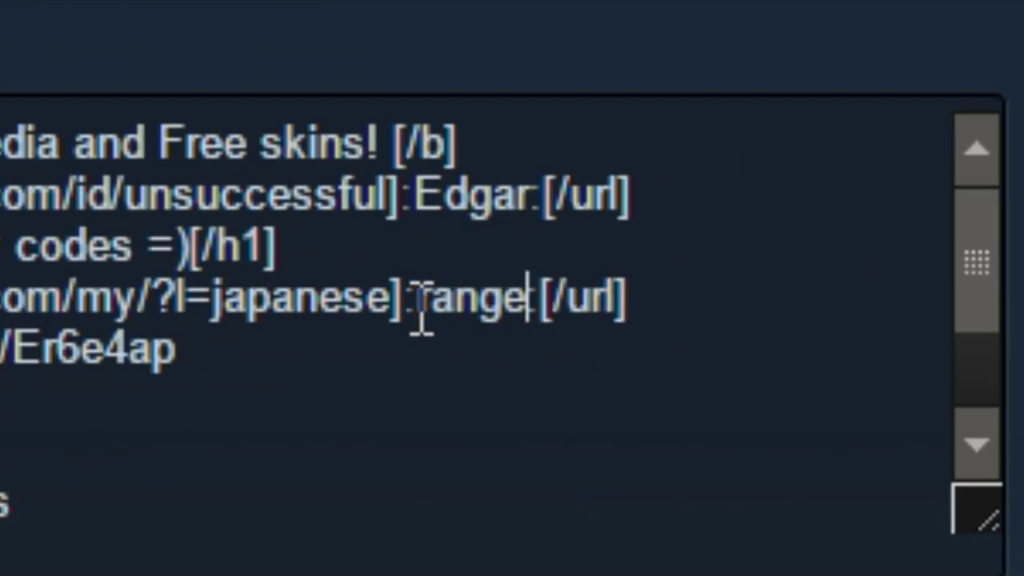
pyautogui.scroll(-10, 651, 286)
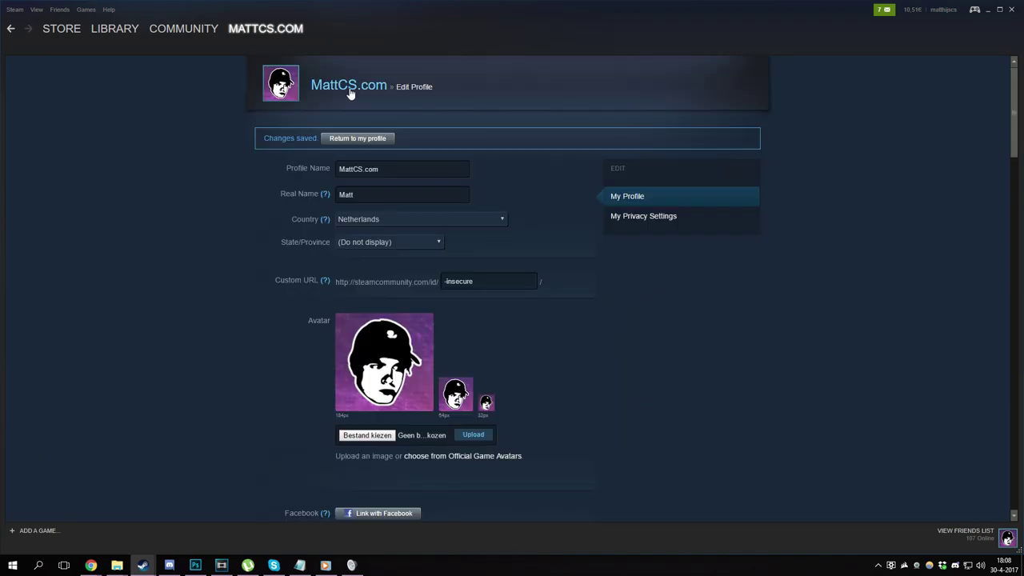
pyautogui.click(357, 138)
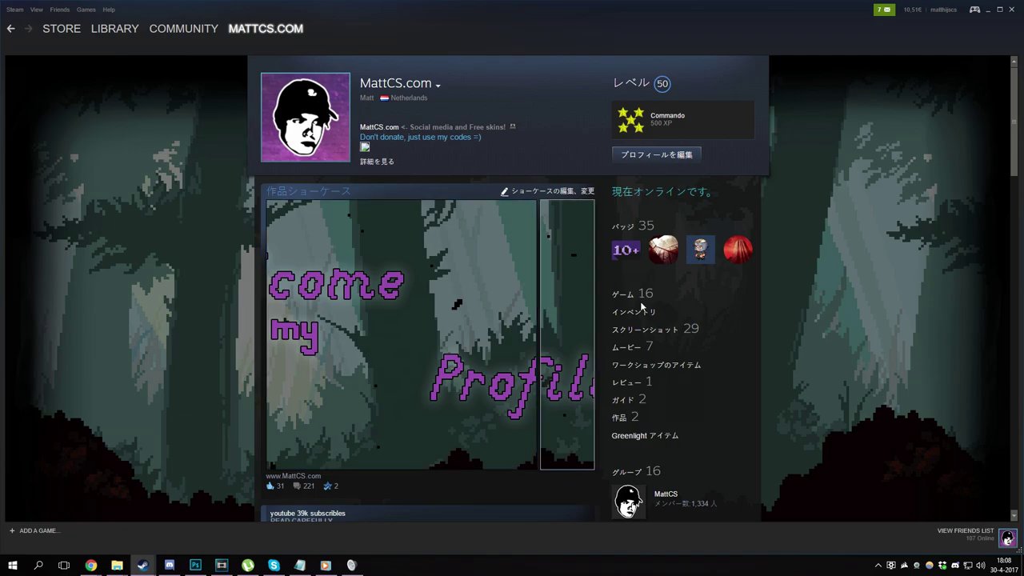
# Highlight the Japanese text across the profile page and look it over
pyautogui.moveTo(733, 448); pyautogui.dragTo(364, 80)
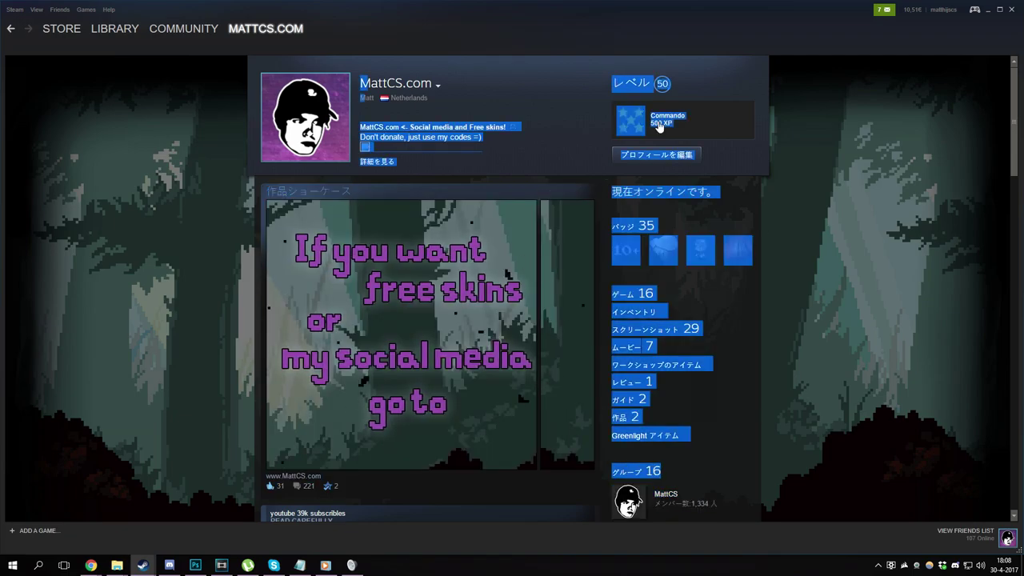
pyautogui.click(852, 309)
pyautogui.scroll(-3, 841, 330)
pyautogui.scroll(3, 842, 330)
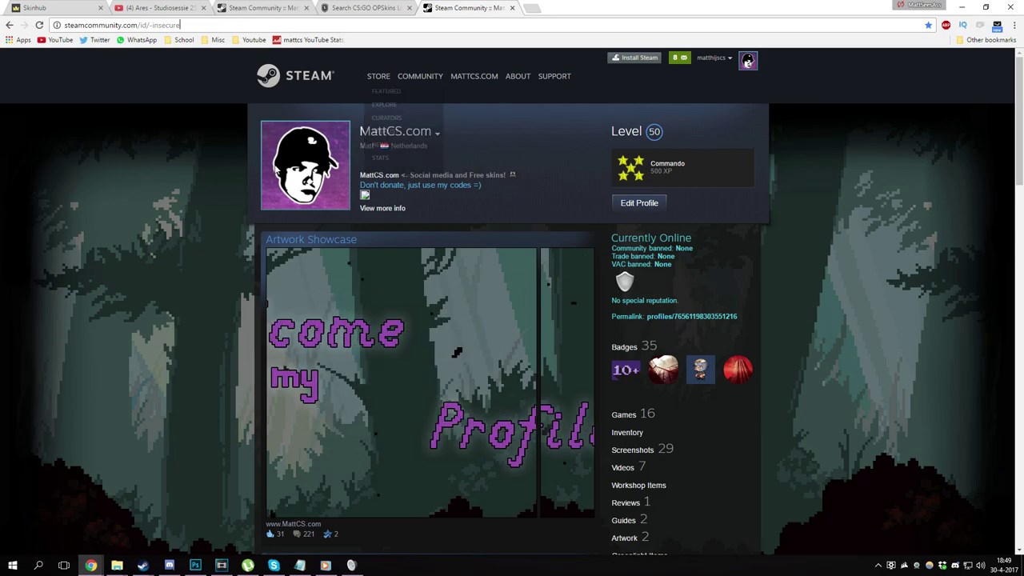
# Show the profile's list of previous names, and open its full name history by adding /namehistory to the profile address
pyautogui.click(437, 133)
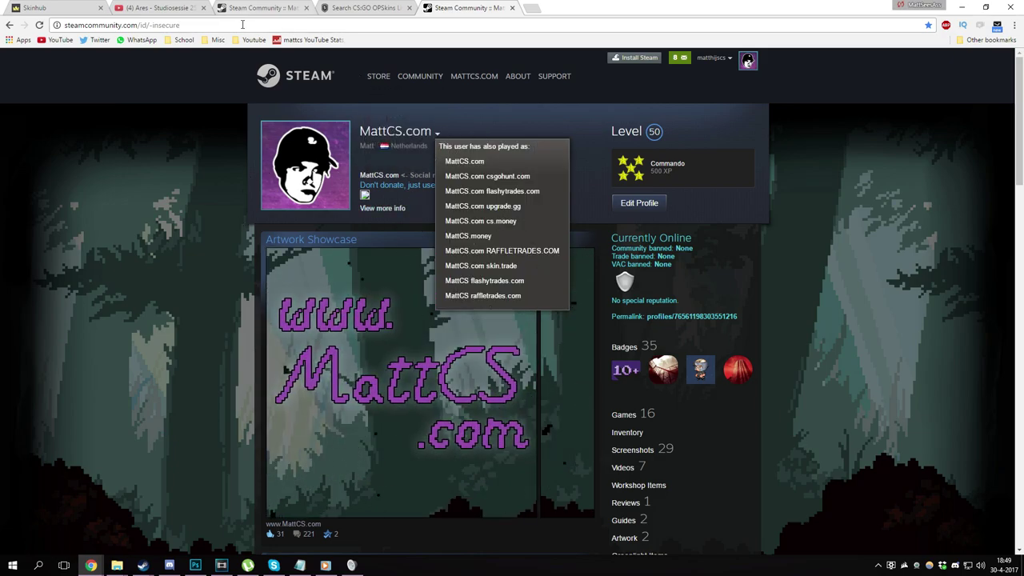
pyautogui.click(211, 25)
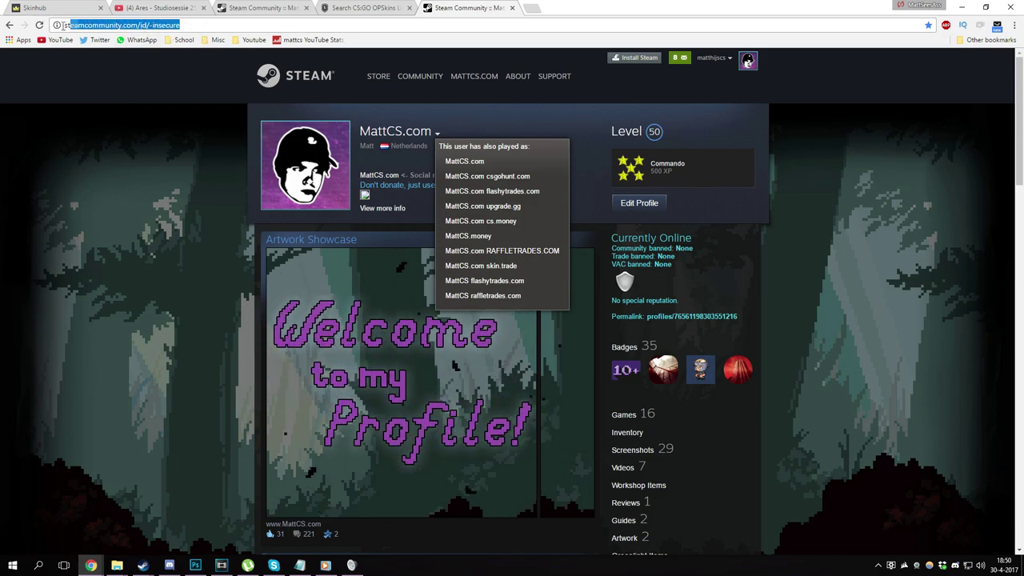
pyautogui.click(211, 27)
pyautogui.write('/nam')
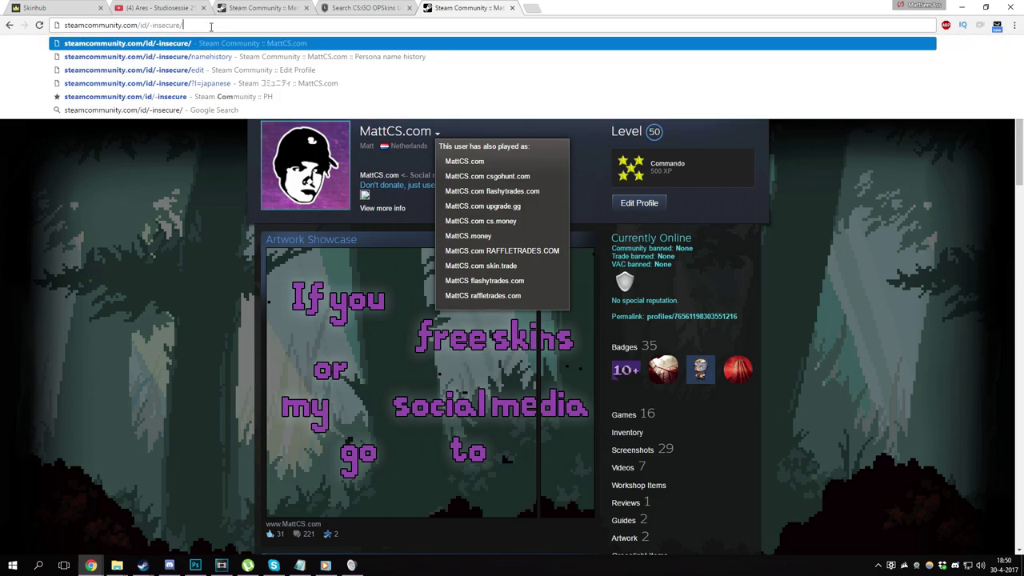
pyautogui.write('ehist')
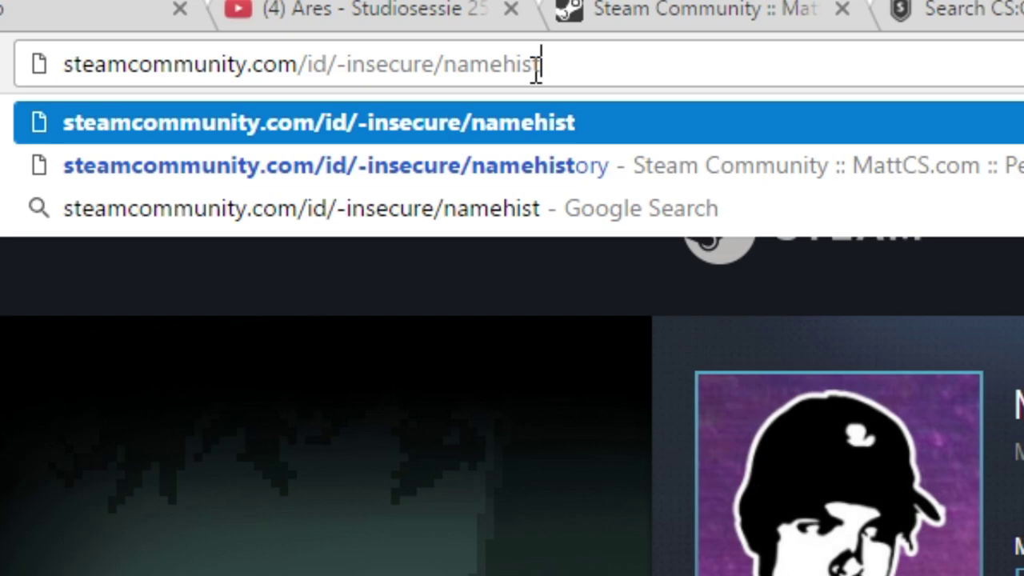
pyautogui.press('Down')
pyautogui.press('Return')
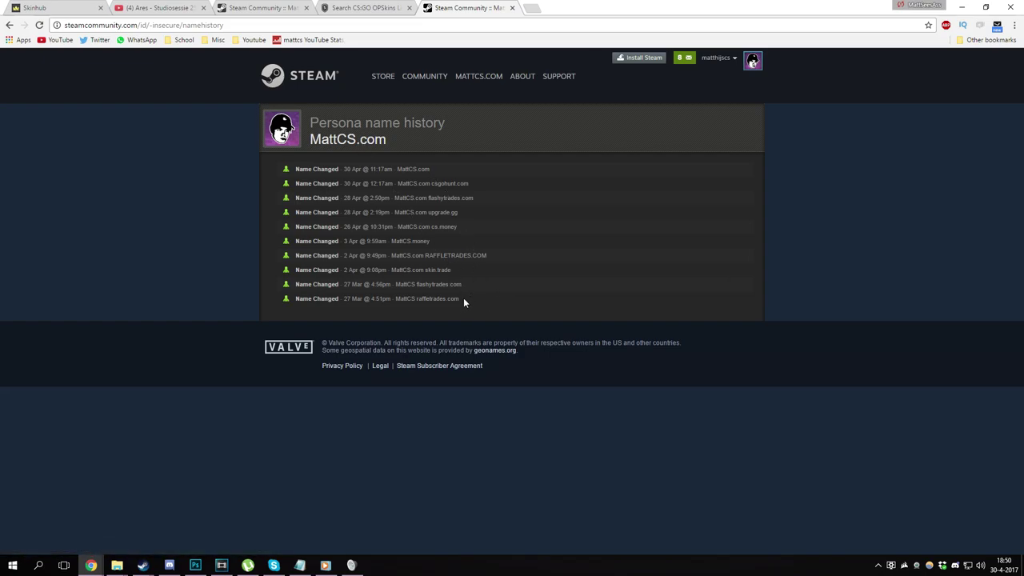
pyautogui.moveTo(464, 300); pyautogui.dragTo(314, 200)
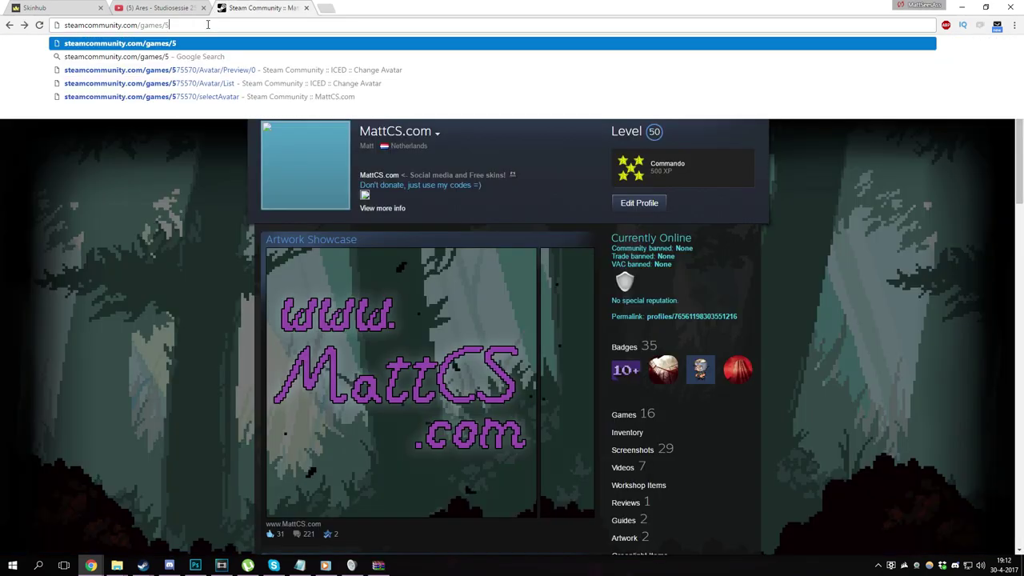
# Go to steamcommunity.com/games/575570/avatar/list to reach the ICED official group page
pyautogui.write('7')
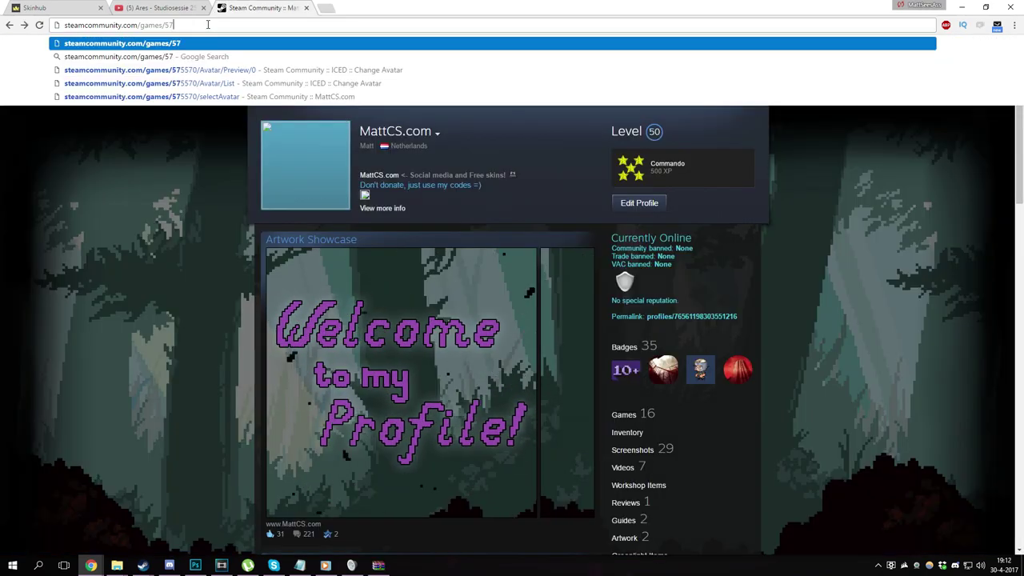
pyautogui.write('5570/a')
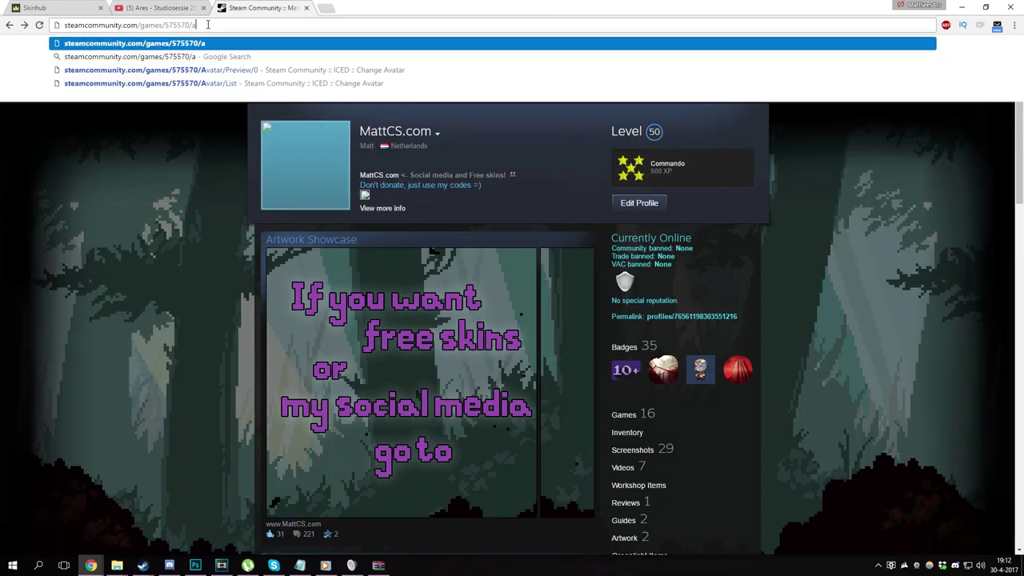
pyautogui.write('vatar/li')
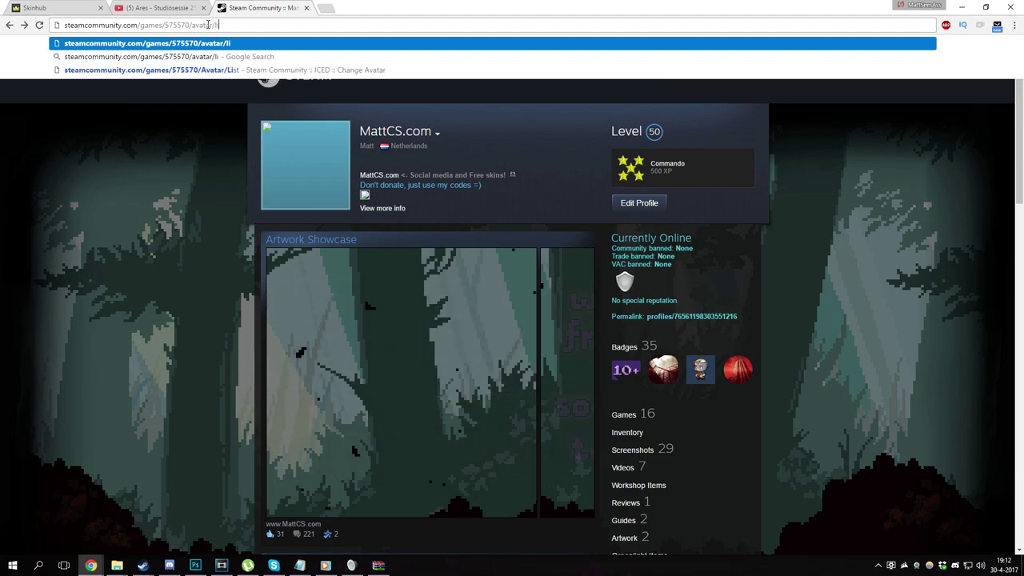
pyautogui.write('st')
pyautogui.press('Return')
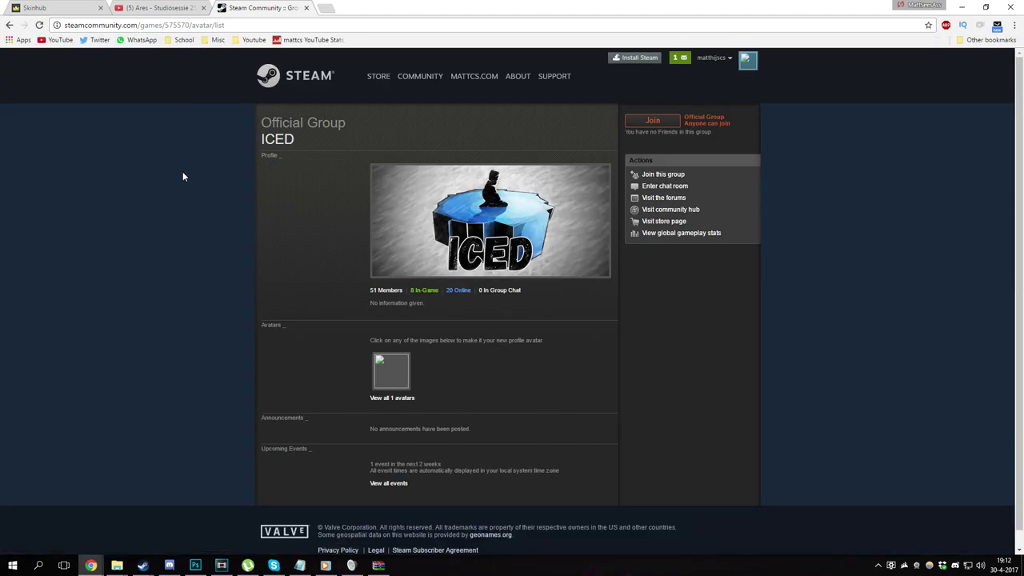
# Choose the blank avatar from the ICED group's avatar list and save it as the profile avatar
pyautogui.scroll(-1, 183, 174)
pyautogui.click(398, 383)
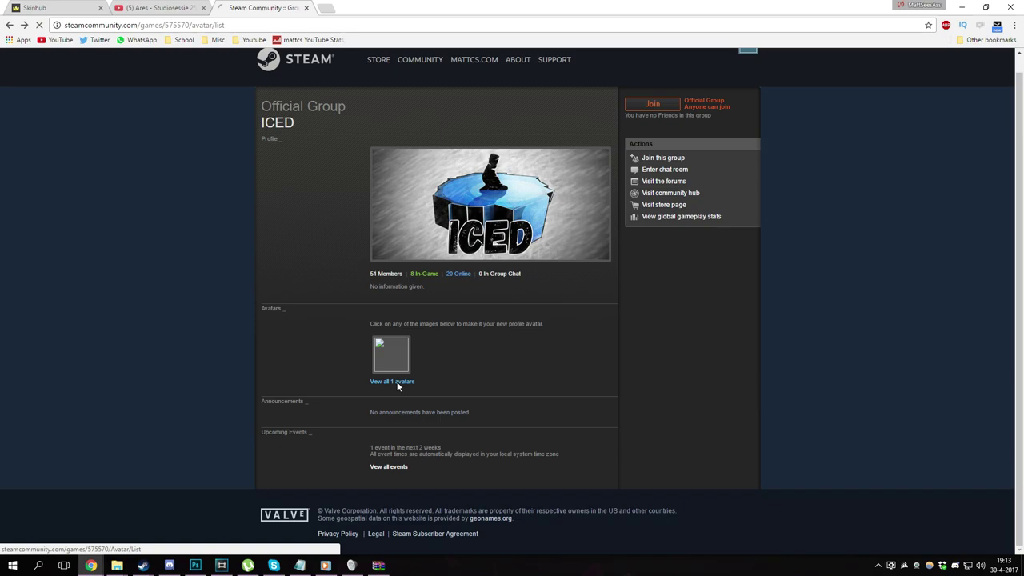
pyautogui.click(374, 271)
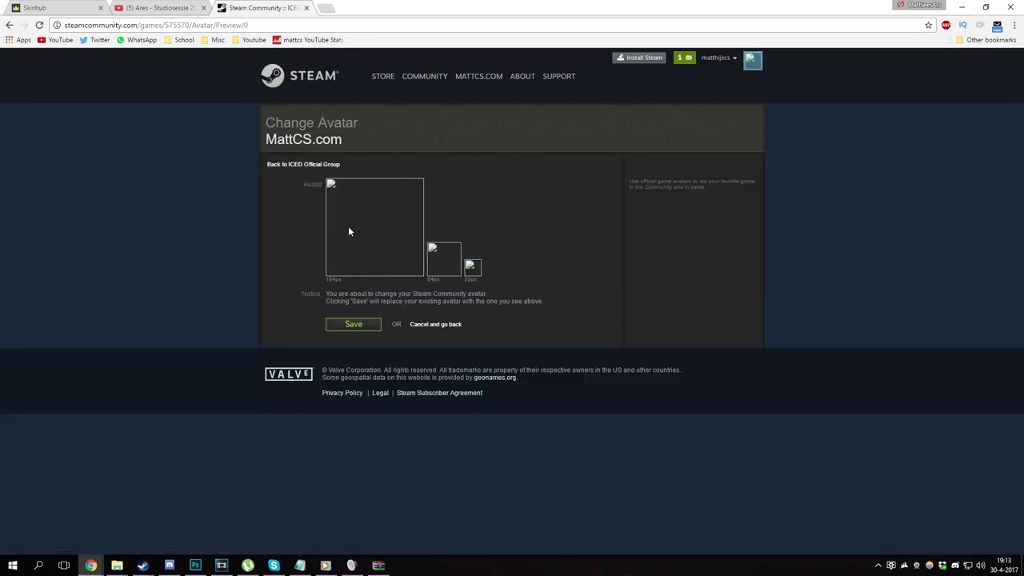
pyautogui.click(356, 327)
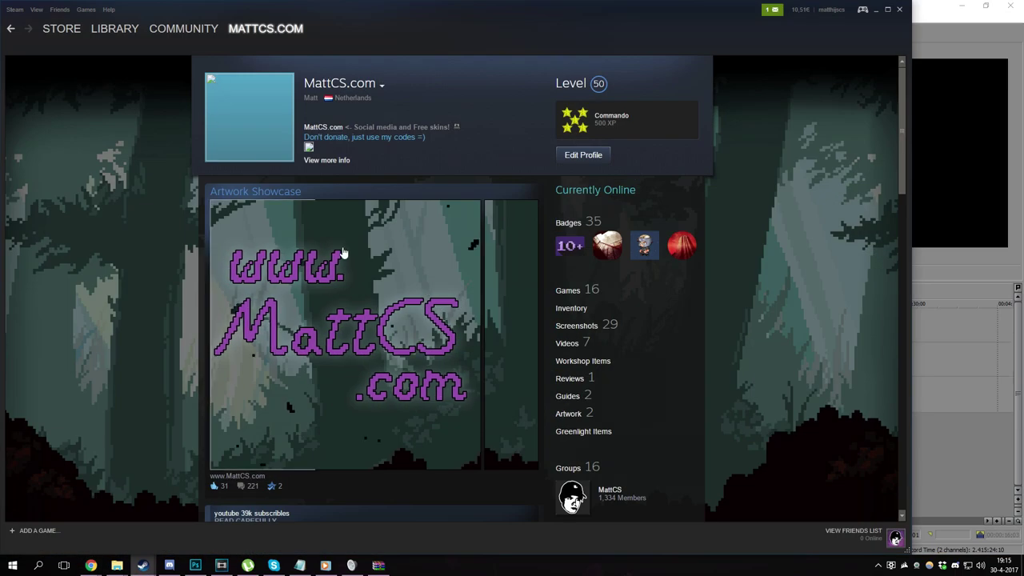
# Open the MattCS group's member list and check how the profile's blank avatar appears there
pyautogui.scroll(-3, 452, 288)
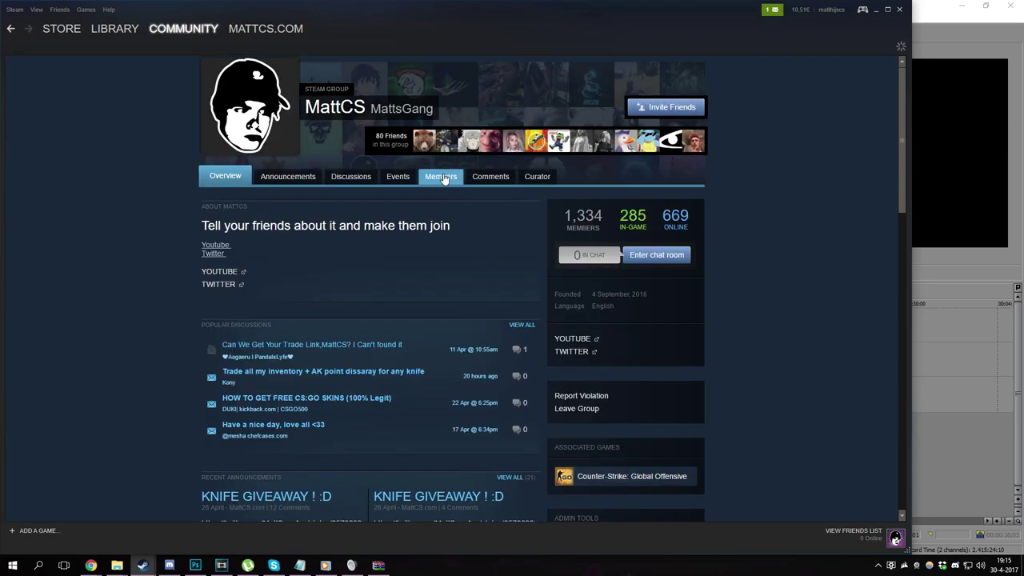
pyautogui.click(444, 178)
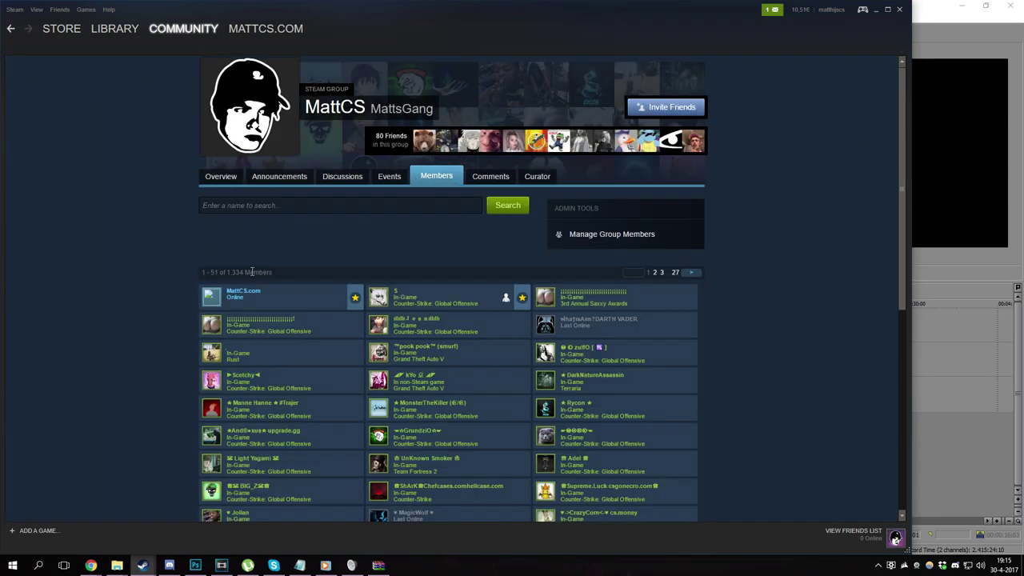
pyautogui.moveTo(212, 300)
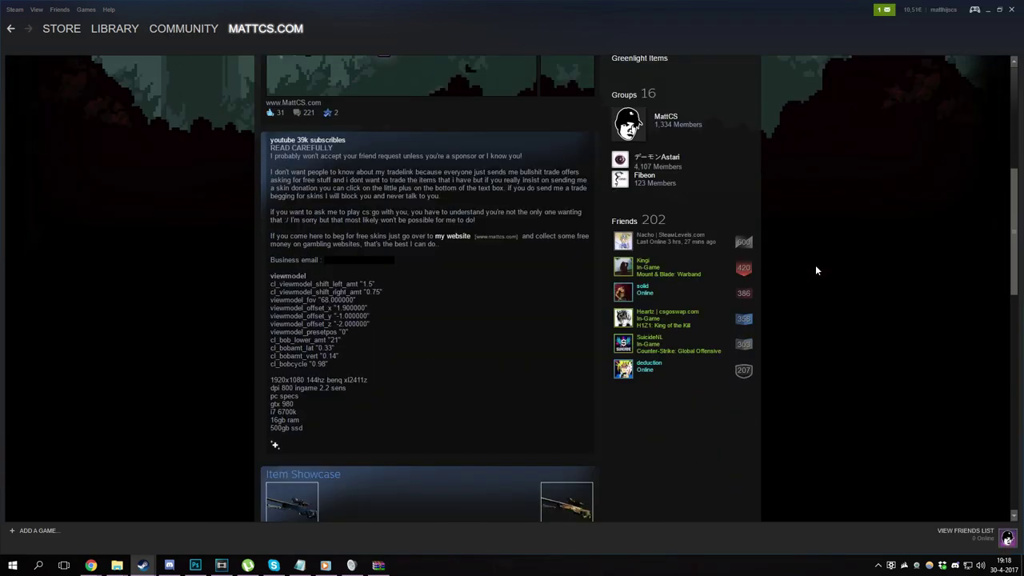
# Examine the blank slots in the profile's Item Showcase
pyautogui.scroll(-4, 816, 265)
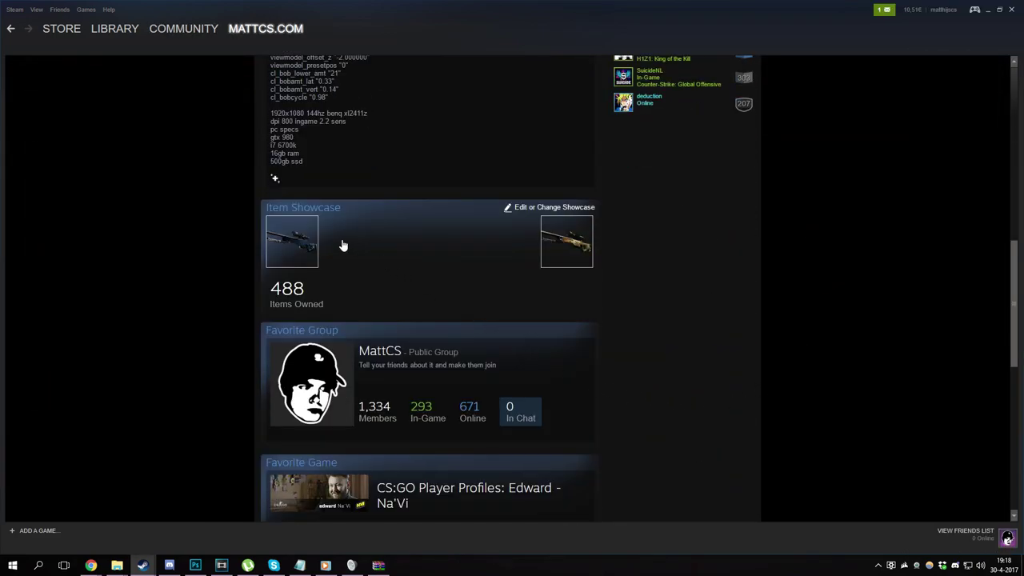
pyautogui.moveTo(342, 245)
pyautogui.scroll(10, 688, 378)
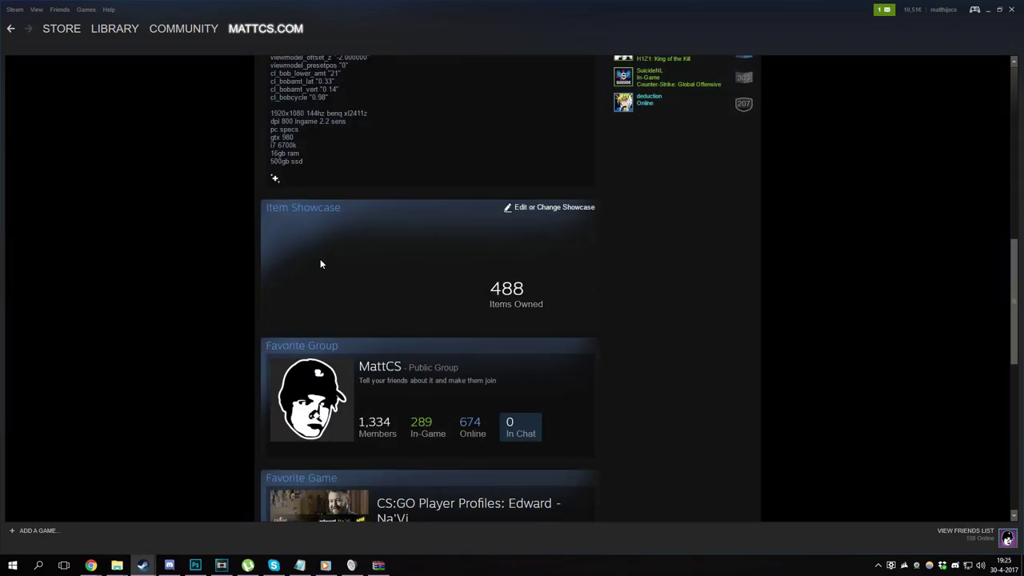
pyautogui.moveTo(287, 243)
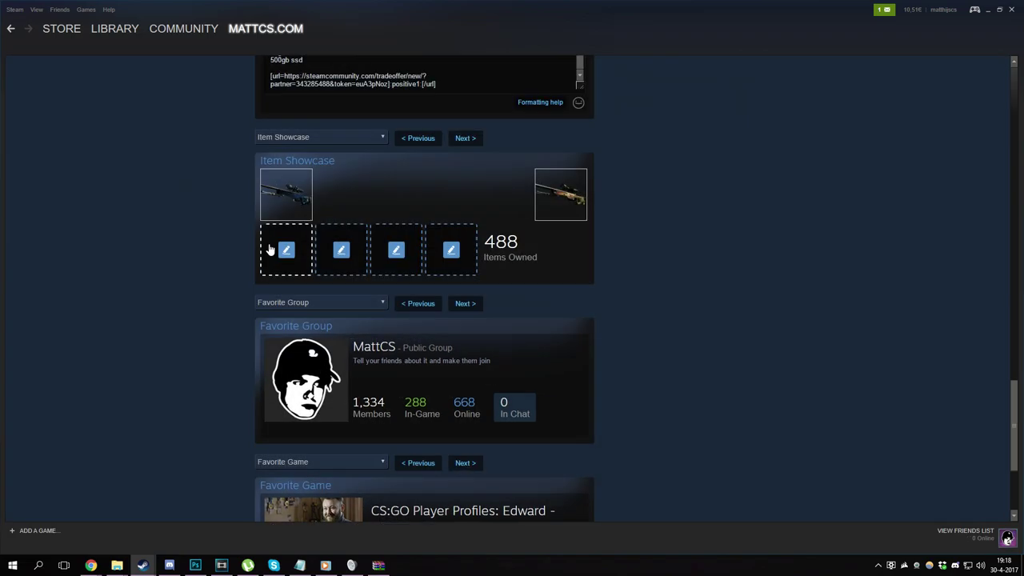
# Fill the first three empty slots in the second row of the Item Showcase with blank-looking inventory items
pyautogui.click(269, 246)
pyautogui.scroll(-2, 515, 485)
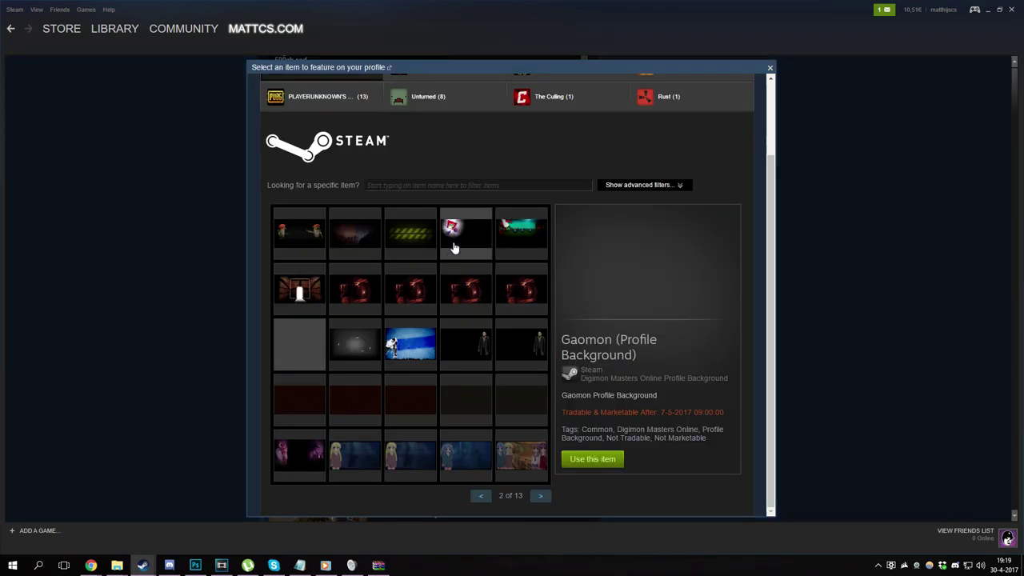
pyautogui.click(320, 101)
pyautogui.click(467, 79)
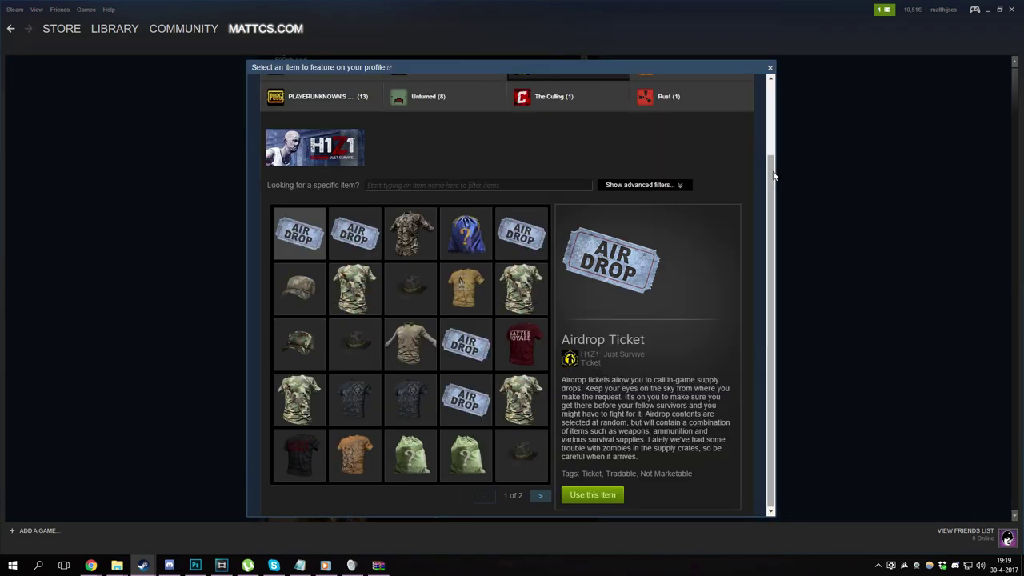
pyautogui.scroll(1, 668, 135)
pyautogui.click(668, 134)
pyautogui.click(354, 347)
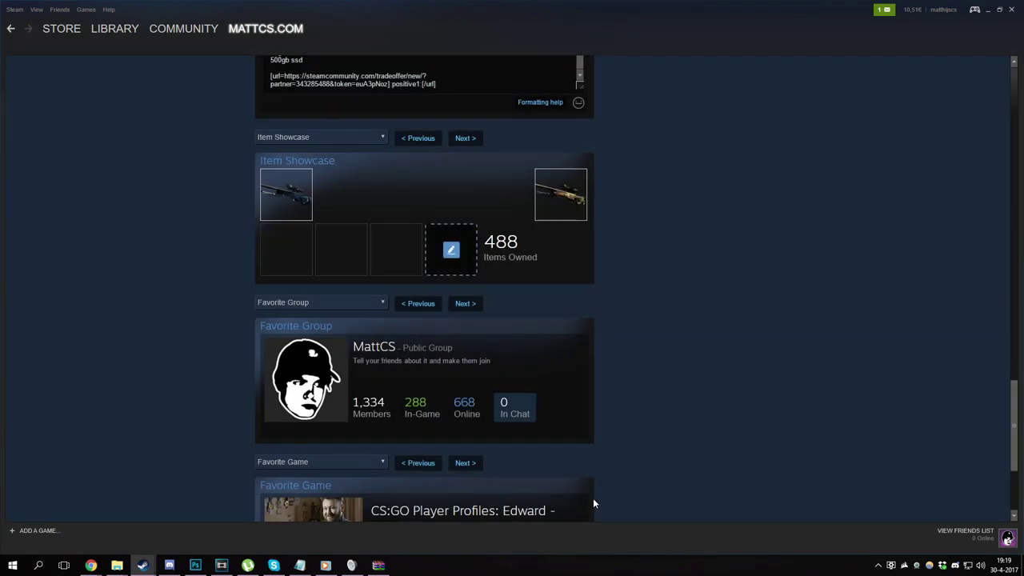
# Save the profile changes and check the Item Showcase on the profile page
pyautogui.scroll(-3, 592, 498)
pyautogui.click(556, 395)
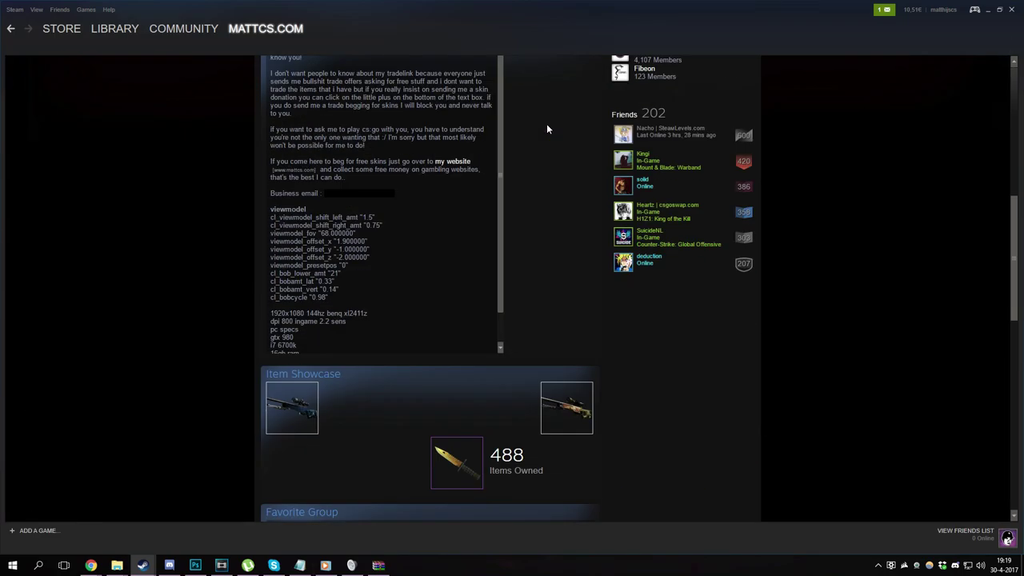
pyautogui.scroll(-2, 688, 302)
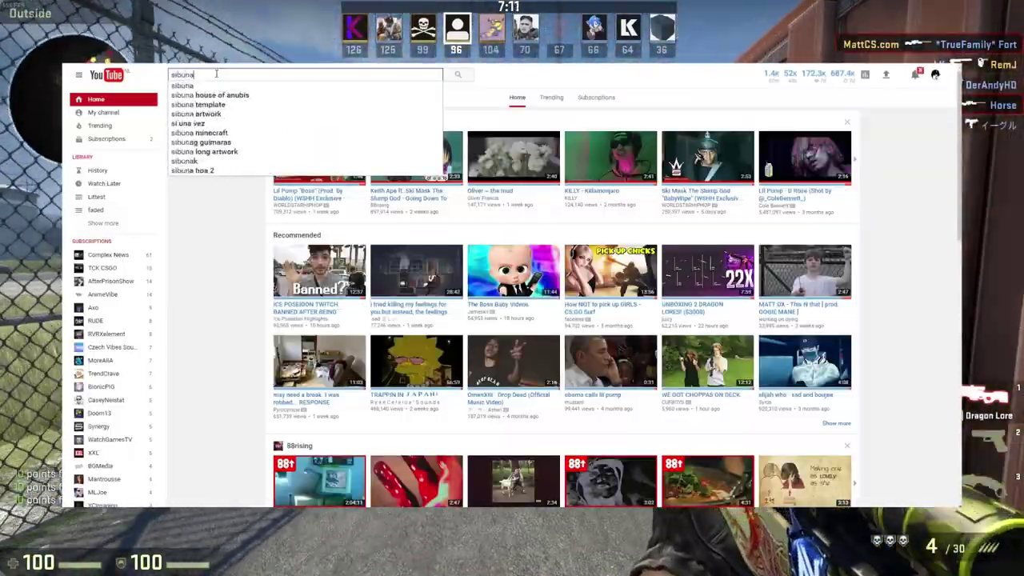
# On YouTube, search for sibuna, open the SibunA channel and subscribe to it
pyautogui.press('Return')
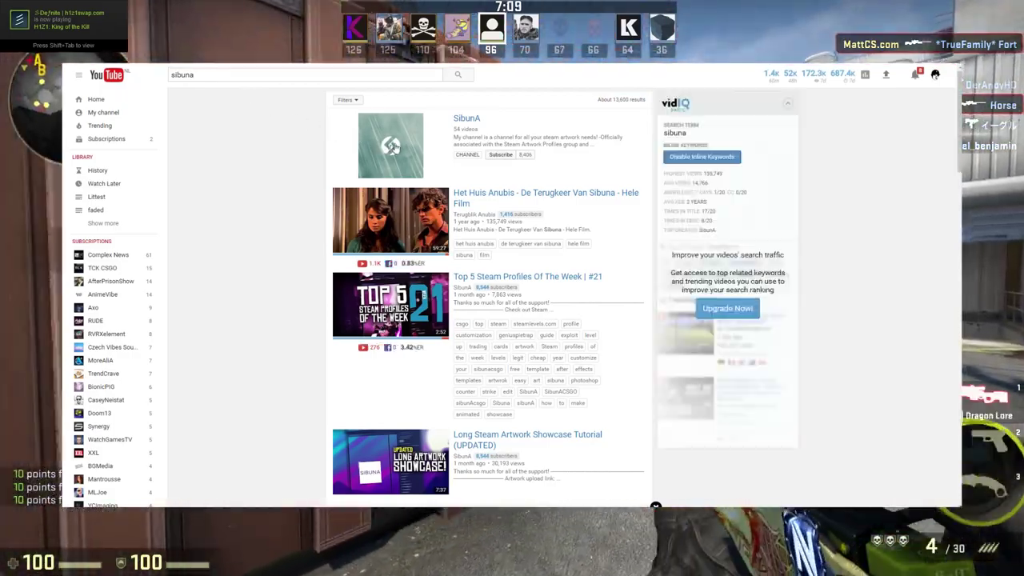
pyautogui.click(391, 145)
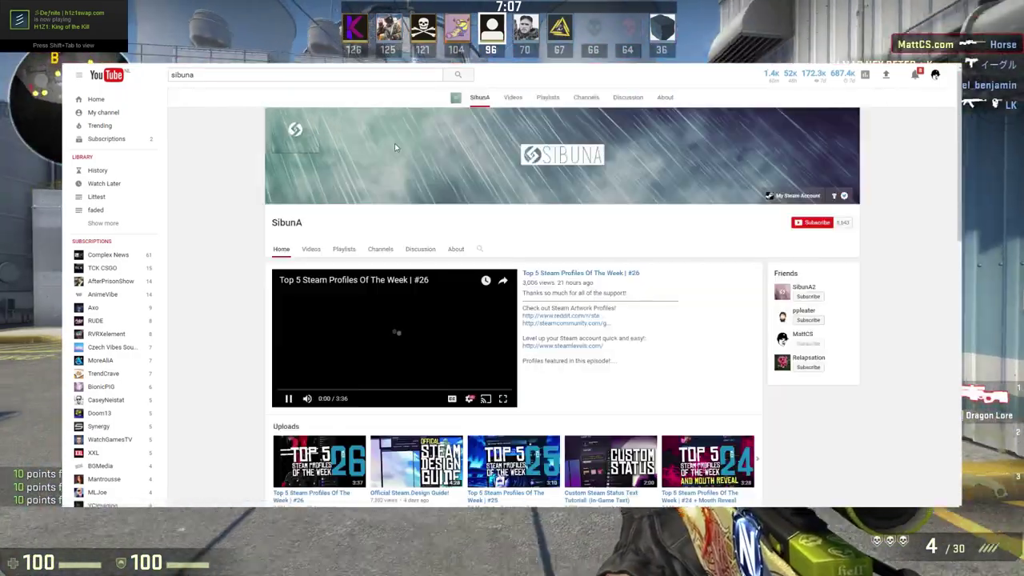
pyautogui.scroll(-1, 395, 144)
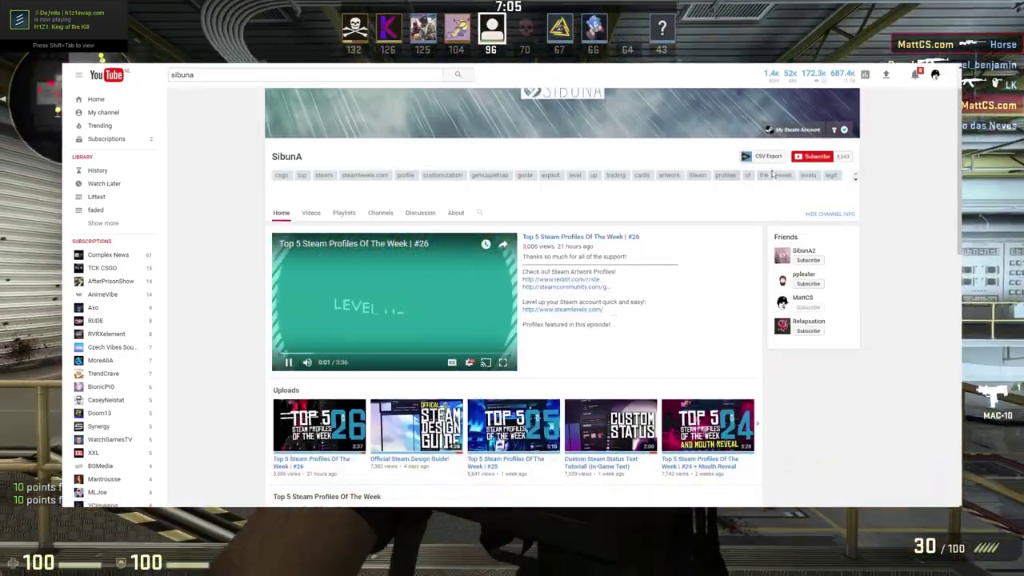
pyautogui.click(801, 157)
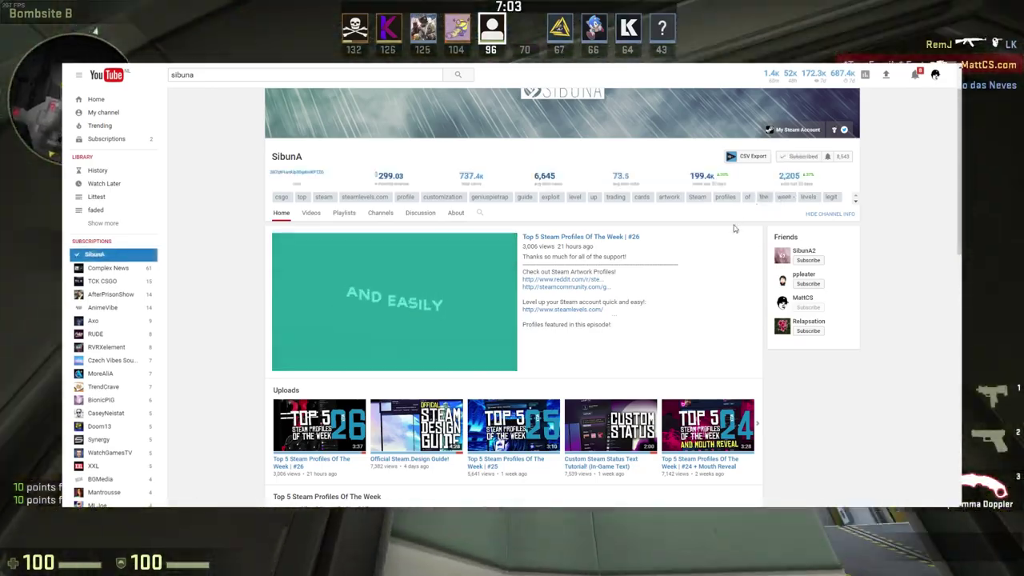